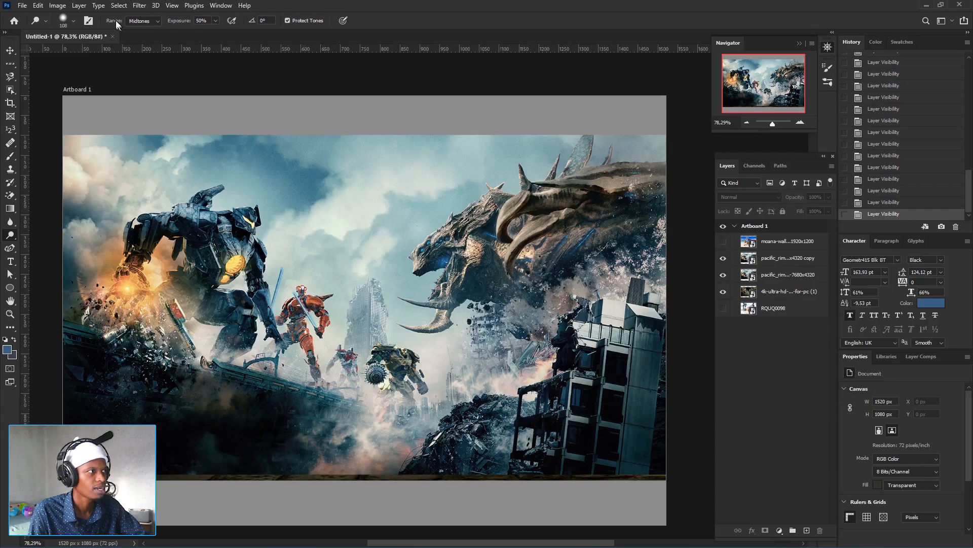
Step: Examine the Dodge tool's tonal range options, leaving the range on Midtones
{"action": "left_click", "coordinate": [155, 21]}
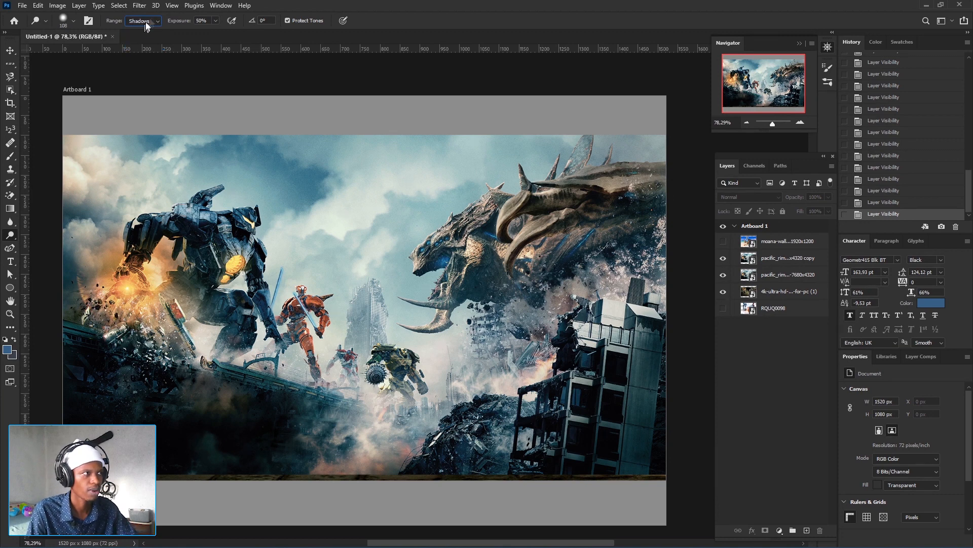
{"action": "left_click", "coordinate": [157, 21]}
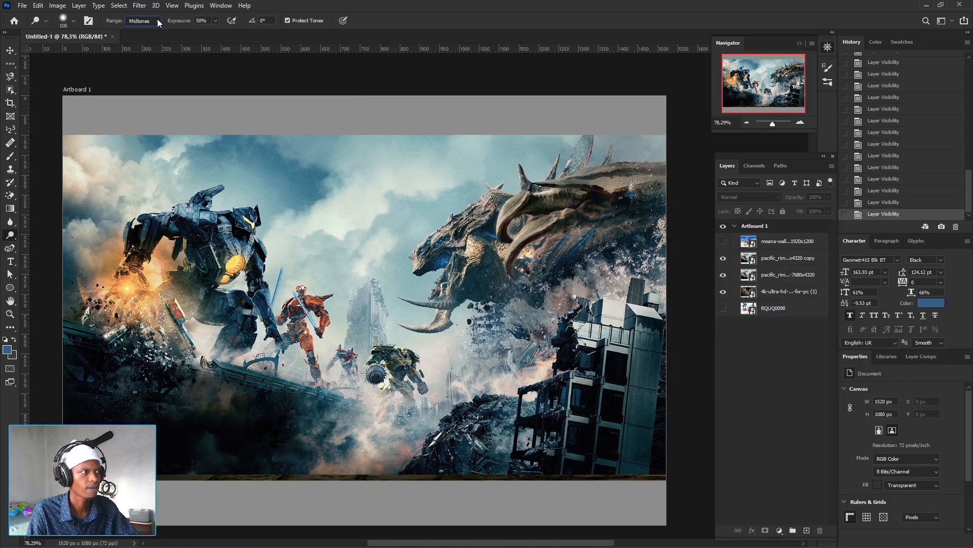
{"action": "left_click", "coordinate": [158, 20]}
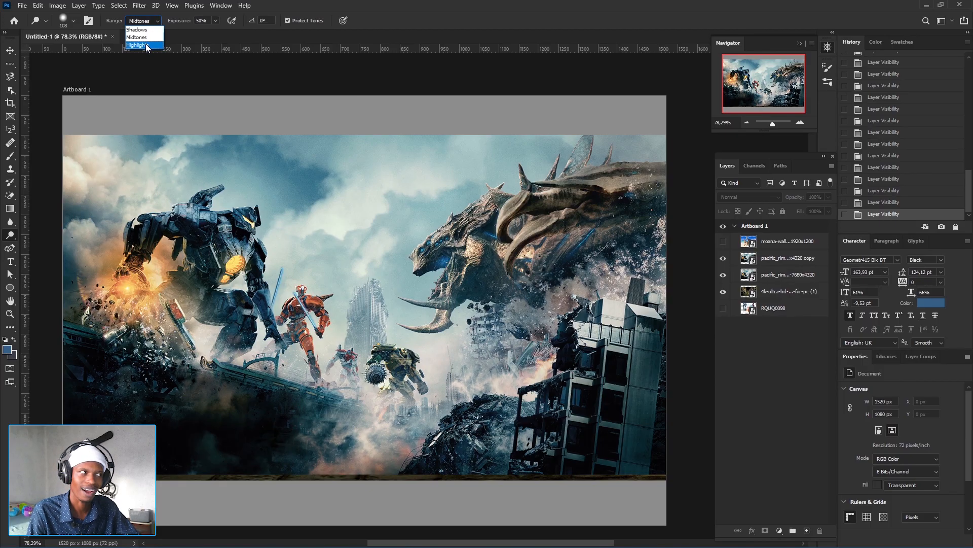
{"action": "left_click", "coordinate": [157, 23]}
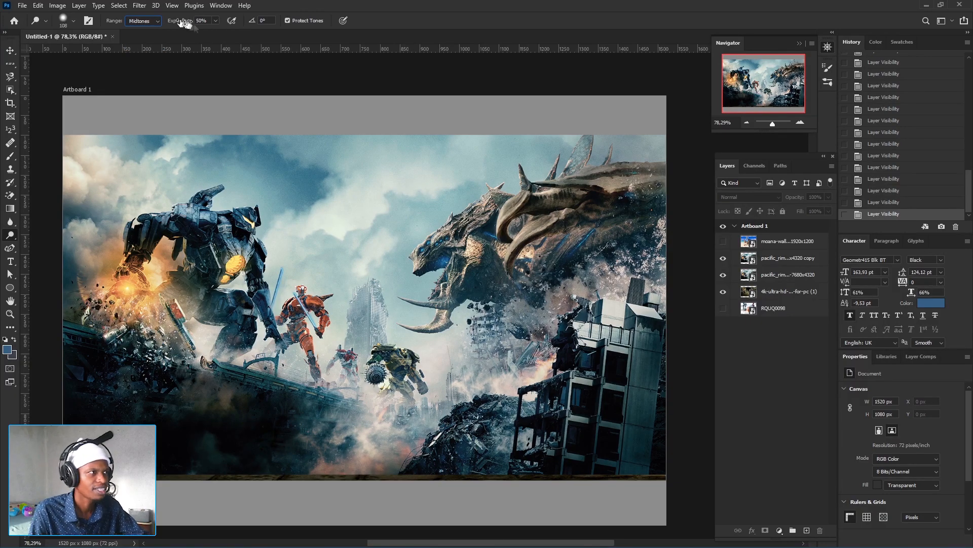
Step: Set the Dodge tool's exposure to 51% with Protect Tones enabled
{"action": "left_click", "coordinate": [213, 20]}
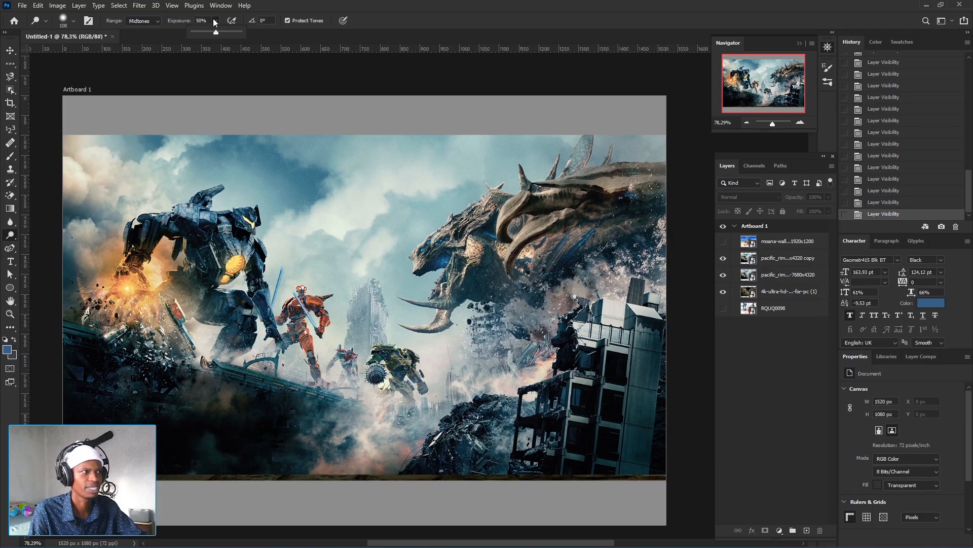
{"action": "mouse_move", "coordinate": [216, 34]}
{"action": "left_mouse_down"}
{"action": "mouse_move", "coordinate": [230, 33]}
{"action": "mouse_move", "coordinate": [199, 33]}
{"action": "mouse_move", "coordinate": [224, 34]}
{"action": "mouse_move", "coordinate": [213, 32]}
{"action": "left_mouse_up"}
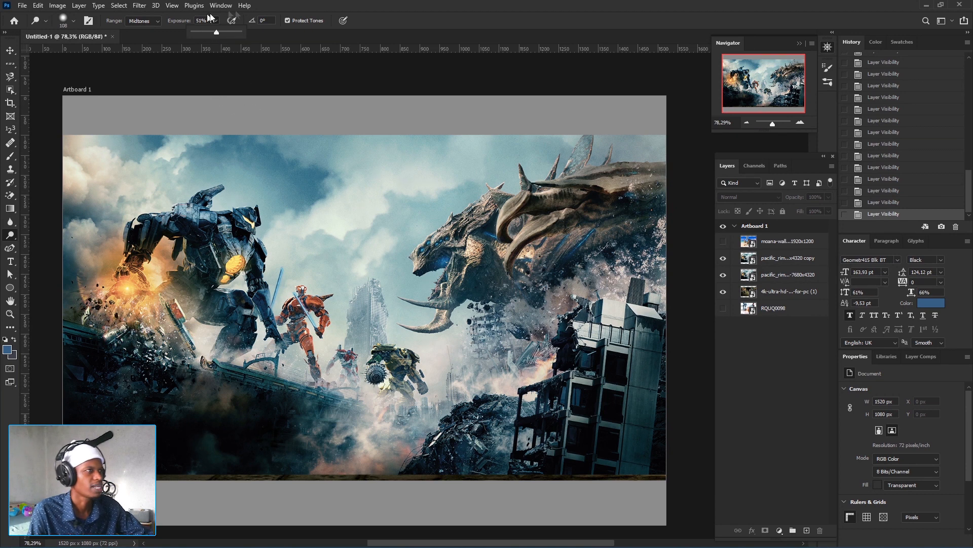
{"action": "left_click", "coordinate": [288, 20]}
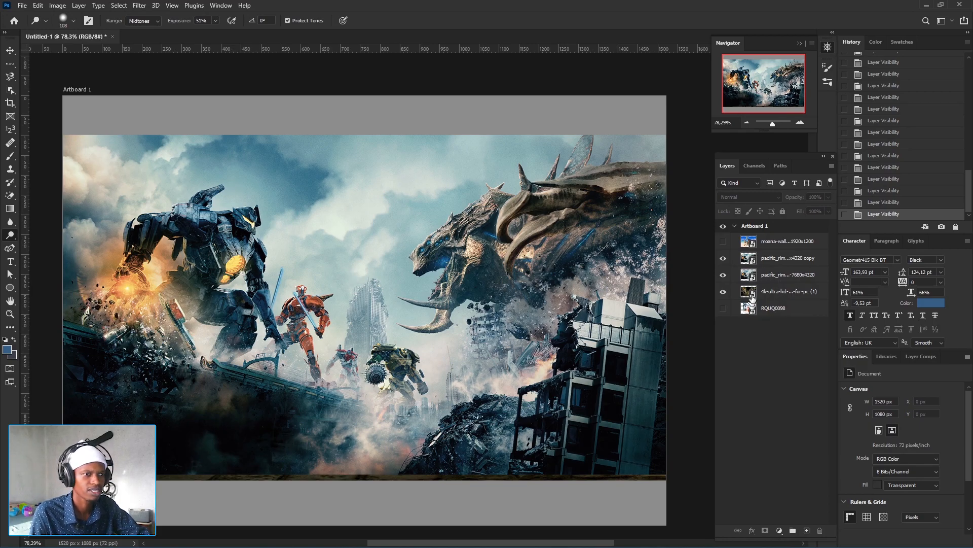
Step: Rasterize the Pacific Rim copy layer and brighten its cloudy sky with a 216 px midtone Dodge brush
{"action": "right_click", "coordinate": [768, 259]}
{"action": "left_click", "coordinate": [810, 296]}
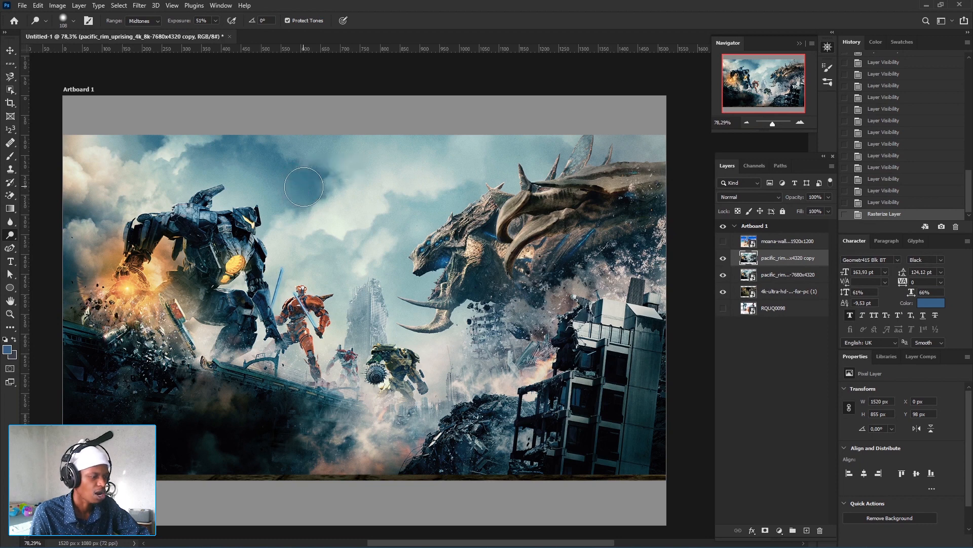
{"action": "left_click_drag", "start_coordinate": [304, 186], "coordinate": [326, 192]}
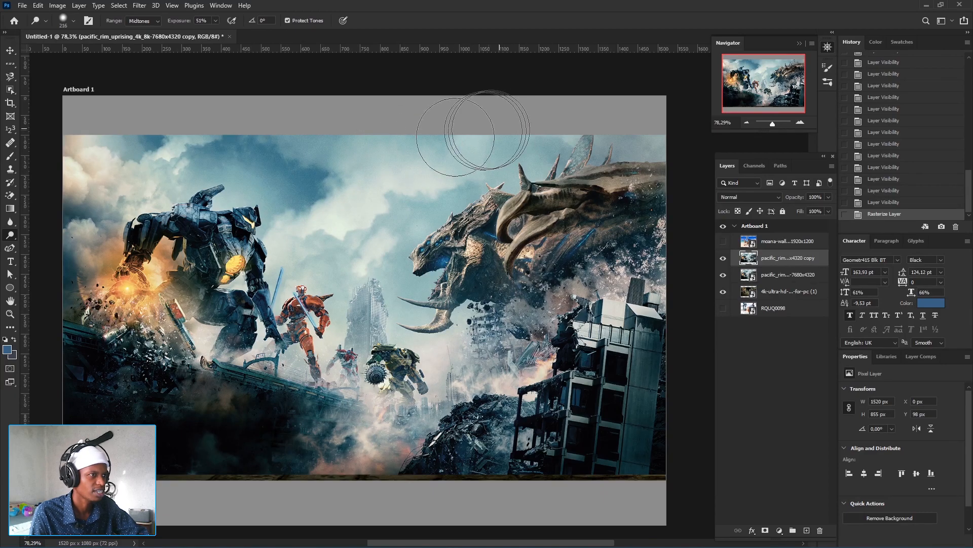
{"action": "mouse_move", "coordinate": [370, 151]}
{"action": "left_mouse_down"}
{"action": "mouse_move", "coordinate": [218, 145]}
{"action": "mouse_move", "coordinate": [138, 157]}
{"action": "mouse_move", "coordinate": [235, 156]}
{"action": "mouse_move", "coordinate": [343, 174]}
{"action": "mouse_move", "coordinate": [435, 163]}
{"action": "mouse_move", "coordinate": [431, 175]}
{"action": "left_mouse_up"}
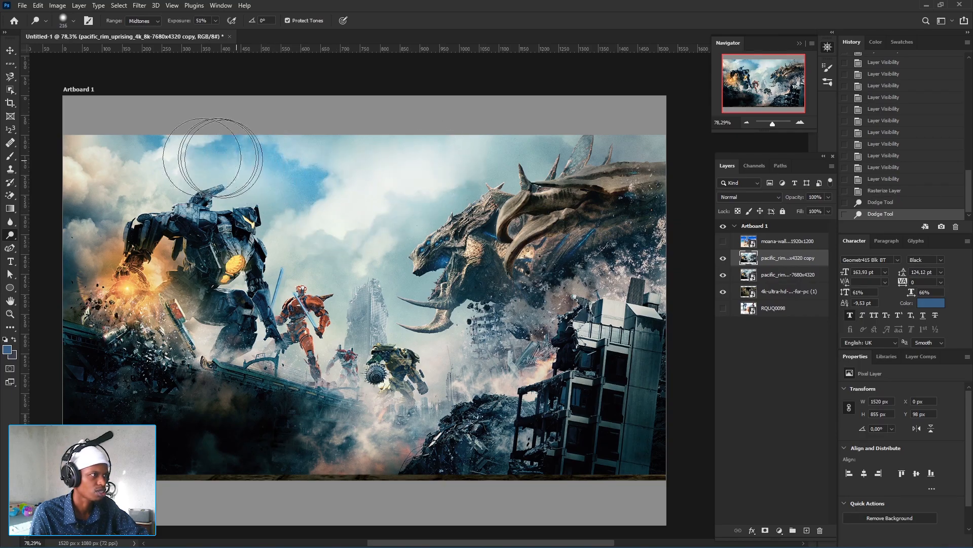
{"action": "mouse_move", "coordinate": [109, 167]}
{"action": "left_mouse_down"}
{"action": "mouse_move", "coordinate": [65, 252]}
{"action": "mouse_move", "coordinate": [86, 160]}
{"action": "mouse_move", "coordinate": [87, 196]}
{"action": "mouse_move", "coordinate": [111, 158]}
{"action": "mouse_move", "coordinate": [183, 144]}
{"action": "mouse_move", "coordinate": [225, 152]}
{"action": "mouse_move", "coordinate": [326, 206]}
{"action": "mouse_move", "coordinate": [368, 212]}
{"action": "mouse_move", "coordinate": [323, 192]}
{"action": "mouse_move", "coordinate": [315, 205]}
{"action": "mouse_move", "coordinate": [335, 252]}
{"action": "mouse_move", "coordinate": [375, 238]}
{"action": "mouse_move", "coordinate": [392, 212]}
{"action": "mouse_move", "coordinate": [497, 134]}
{"action": "mouse_move", "coordinate": [540, 133]}
{"action": "mouse_move", "coordinate": [471, 151]}
{"action": "mouse_move", "coordinate": [404, 197]}
{"action": "mouse_move", "coordinate": [372, 265]}
{"action": "left_mouse_up"}
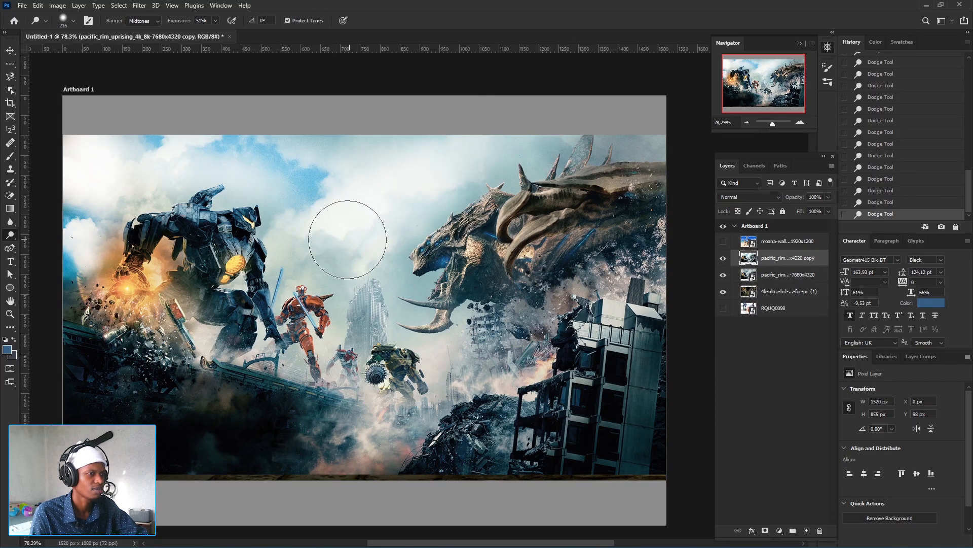
Step: Compare the dodged sky with the original by toggling the copy layer's visibility, leaving the layer shown
{"action": "left_click", "coordinate": [724, 260]}
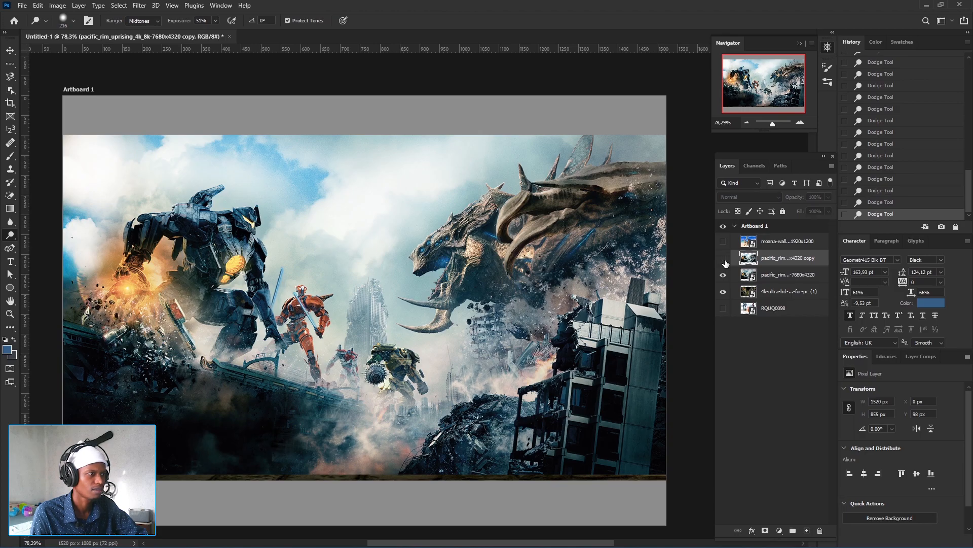
{"action": "left_click", "coordinate": [724, 259]}
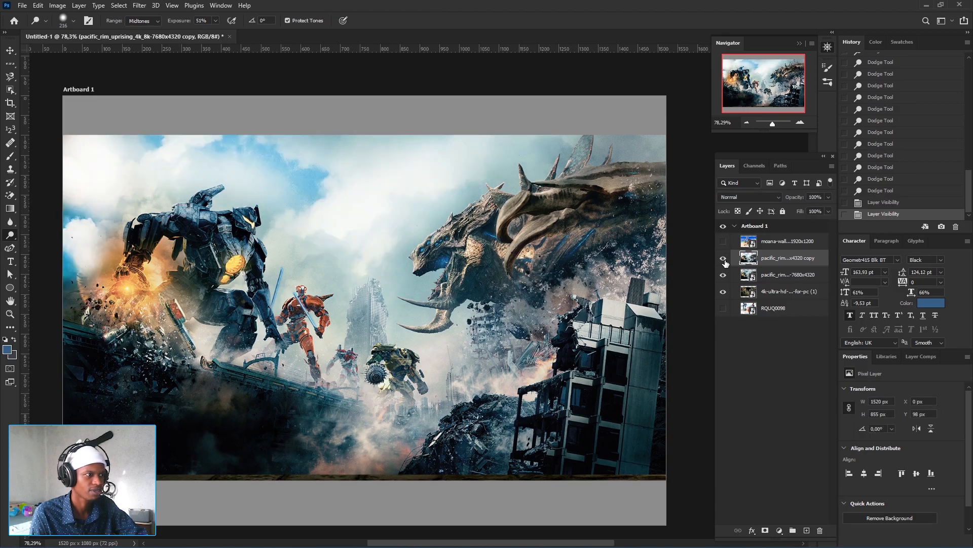
{"action": "left_click", "coordinate": [724, 259]}
{"action": "left_click", "coordinate": [724, 260]}
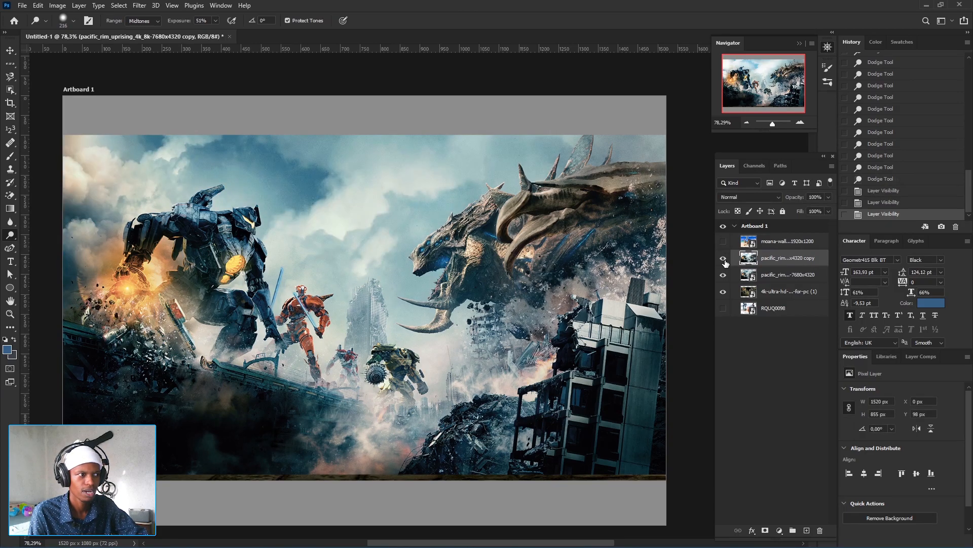
{"action": "left_click", "coordinate": [724, 259]}
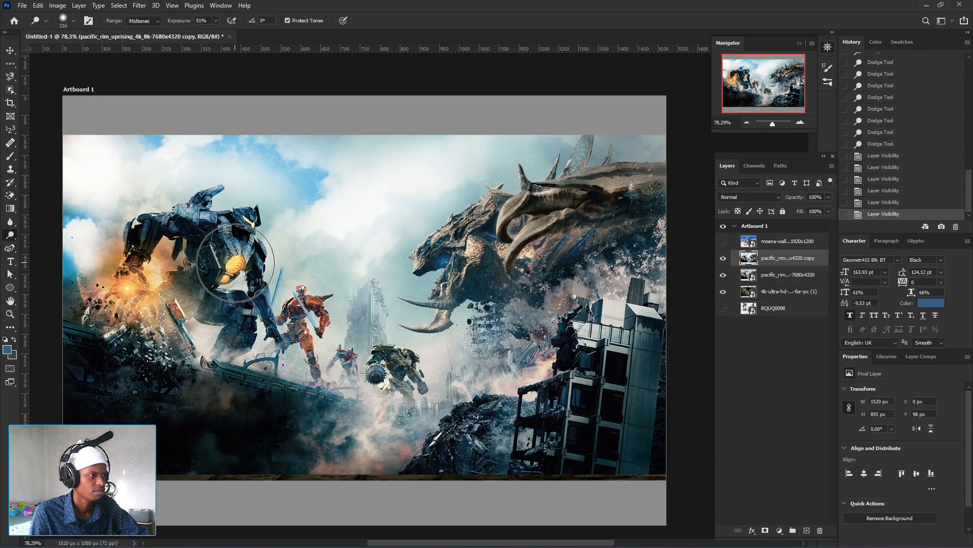
Step: Try brightening the large blue robot's body with midtone Dodge strokes
{"action": "mouse_move", "coordinate": [207, 252]}
{"action": "left_mouse_down"}
{"action": "mouse_move", "coordinate": [254, 267]}
{"action": "mouse_move", "coordinate": [233, 281]}
{"action": "mouse_move", "coordinate": [198, 266]}
{"action": "left_mouse_up"}
{"action": "left_click", "coordinate": [198, 266]}
{"action": "left_click", "coordinate": [199, 276]}
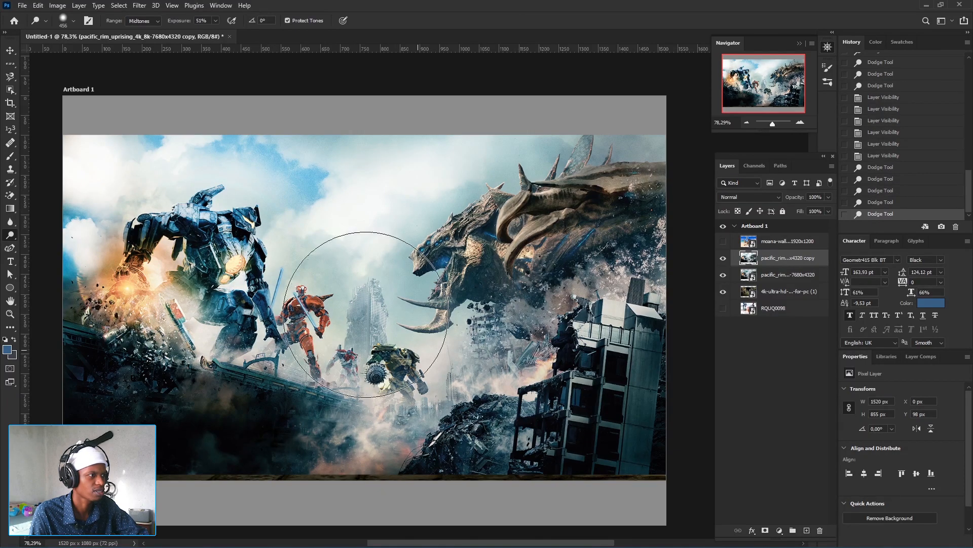
Step: Compare the brightened robot with the original by hiding and showing the copy layer
{"action": "left_click", "coordinate": [723, 258]}
{"action": "left_click", "coordinate": [724, 258]}
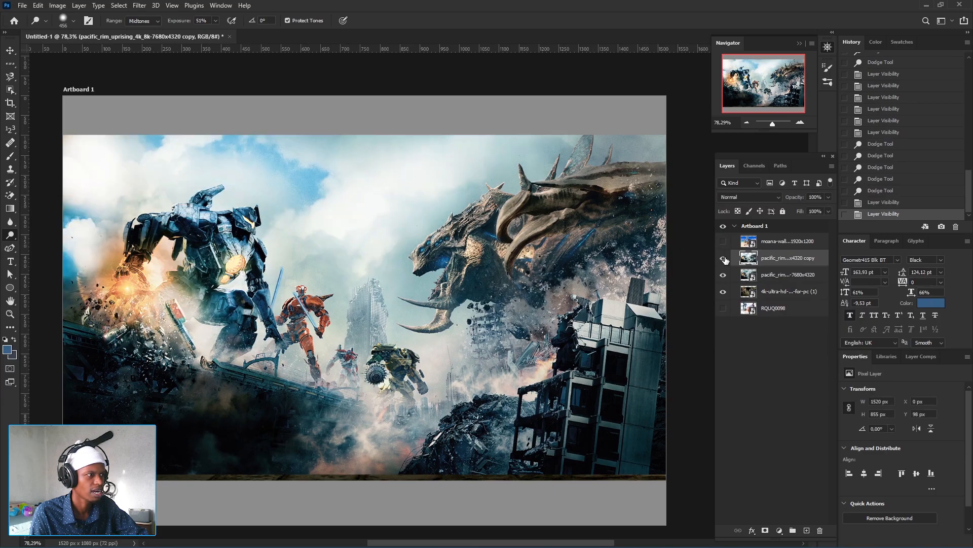
{"action": "left_click", "coordinate": [723, 259]}
{"action": "left_click", "coordinate": [723, 259]}
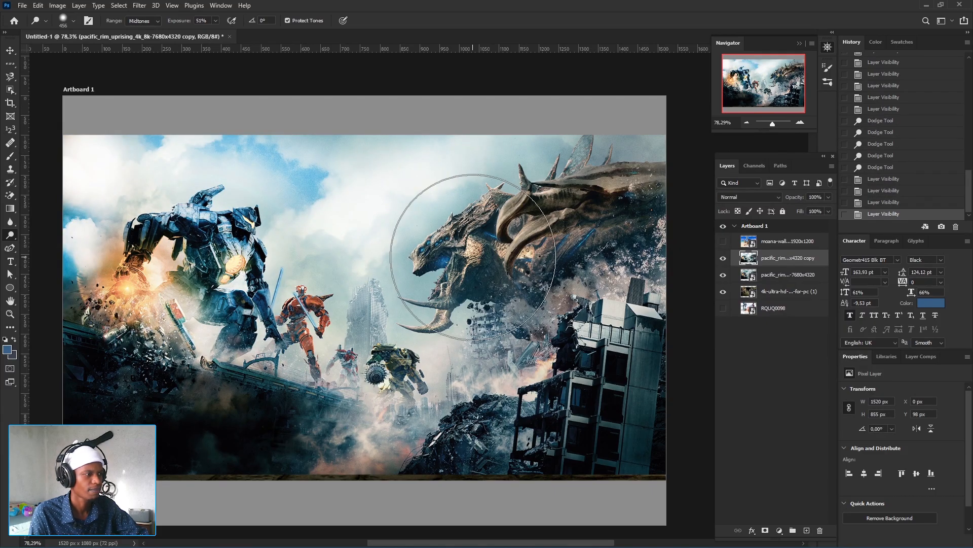
Step: Undo the latest layer visibility toggles and the midtone Dodge strokes on the robot, keeping the dodged sky
{"action": "key", "text": "ctrl+z"}
{"action": "key", "text": "ctrl+z"}
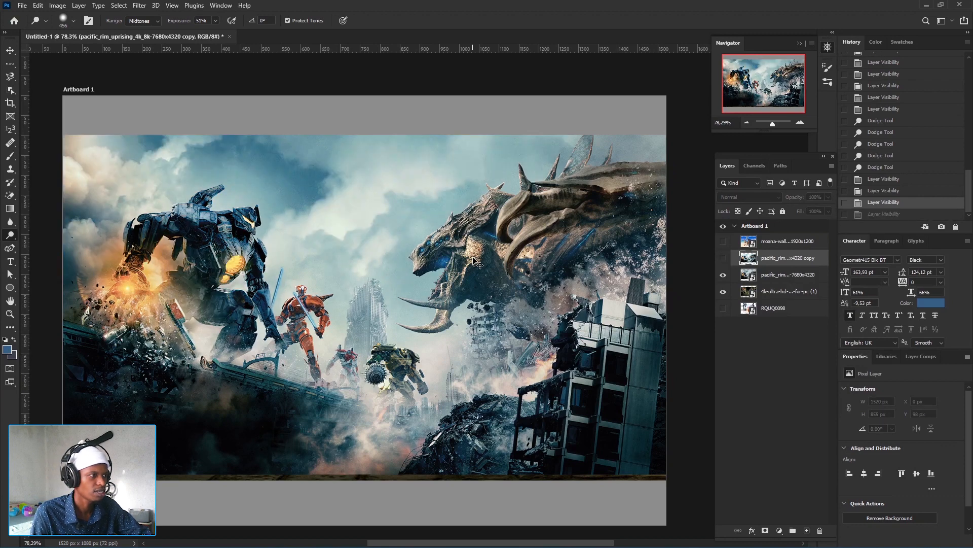
{"action": "key", "text": "ctrl+z"}
{"action": "key", "text": "ctrl+z"}
{"action": "key", "text": "ctrl+z"}
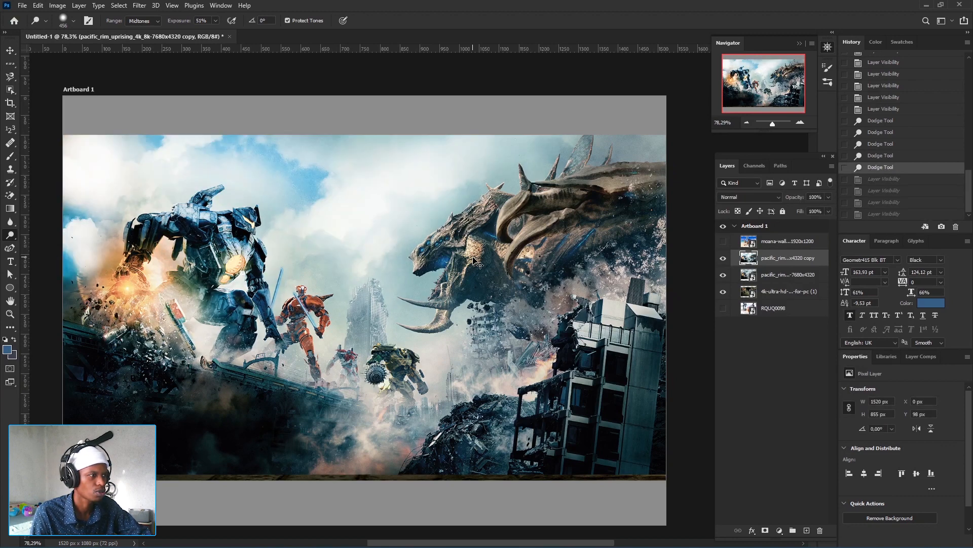
{"action": "key", "text": "ctrl+z"}
{"action": "key", "text": "ctrl+z"}
{"action": "key", "text": "ctrl+z"}
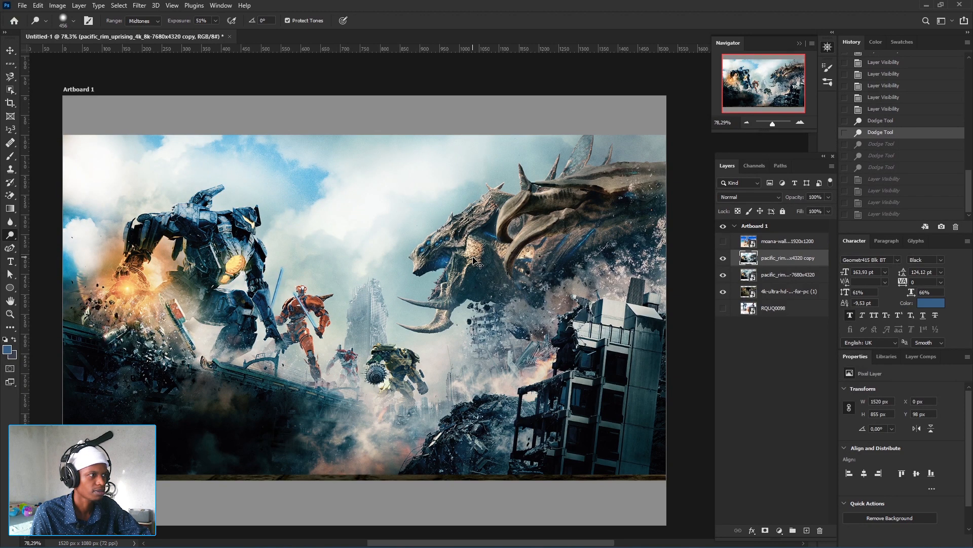
{"action": "key", "text": "ctrl+z"}
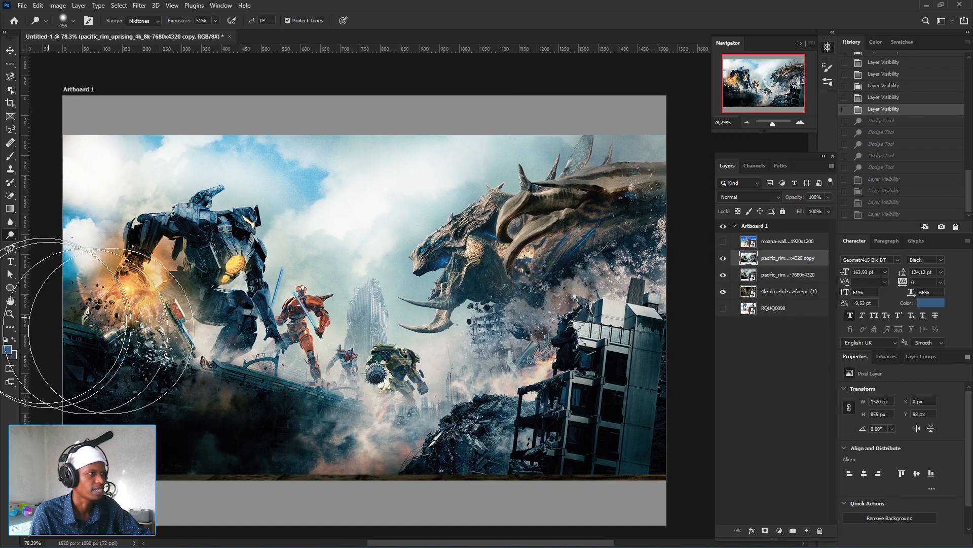
Step: Reduce the Dodge brush size to 233 px and set its tonal range to Shadows
{"action": "left_click_drag", "start_coordinate": [221, 278], "coordinate": [175, 281]}
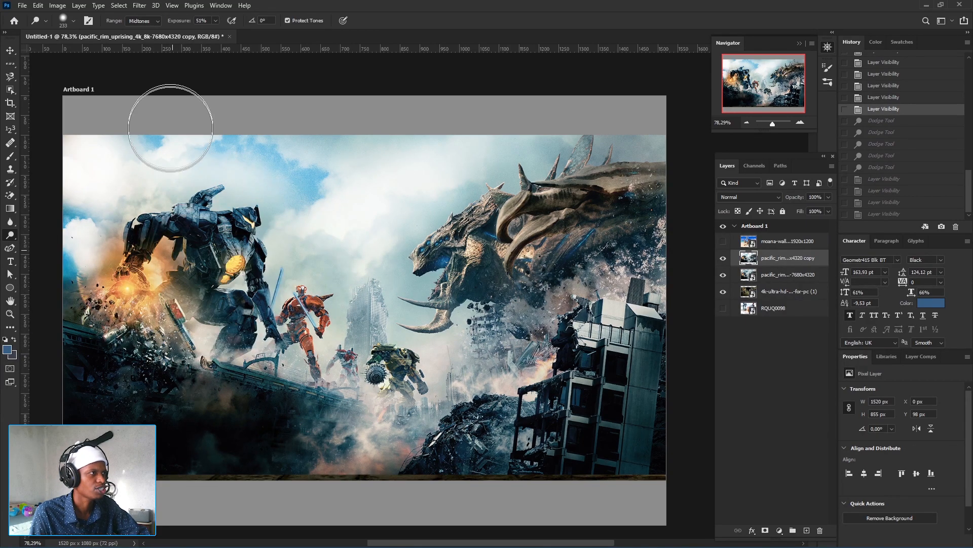
{"action": "left_click", "coordinate": [154, 20]}
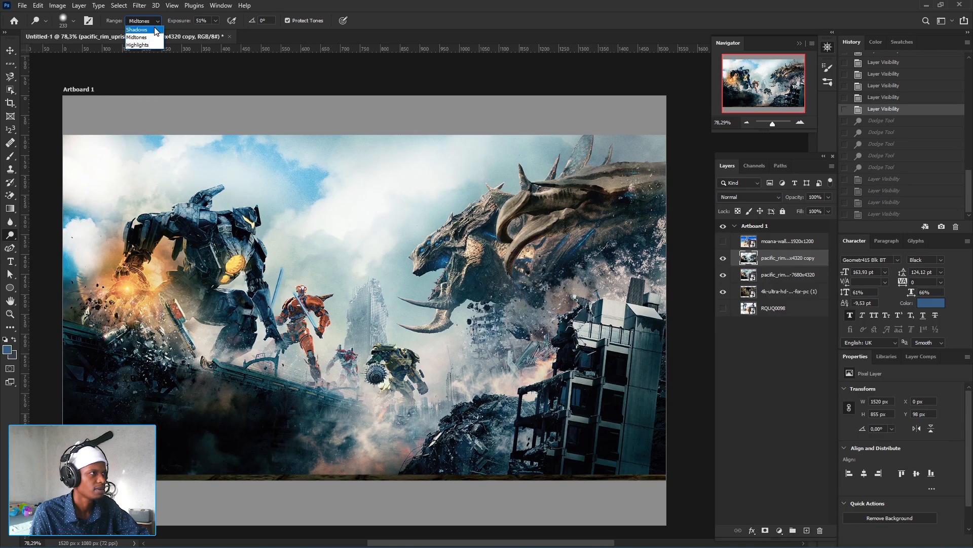
{"action": "left_click", "coordinate": [154, 29]}
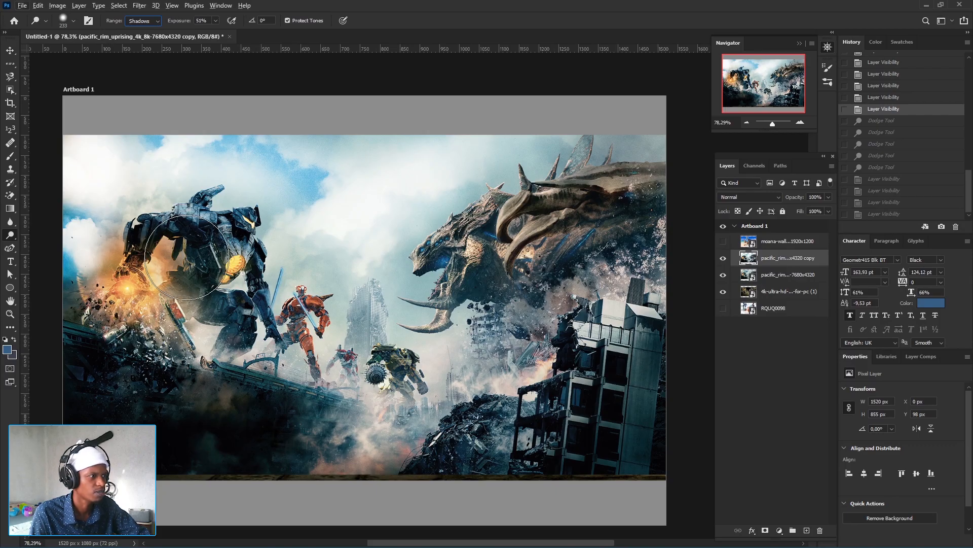
Step: Brighten the large blue robot's shadows with repeated Dodge strokes over its arm, torso and legs
{"action": "left_click", "coordinate": [9, 49]}
{"action": "scroll", "coordinate": [169, 264], "scroll_direction": "up", "scroll_amount": 3}
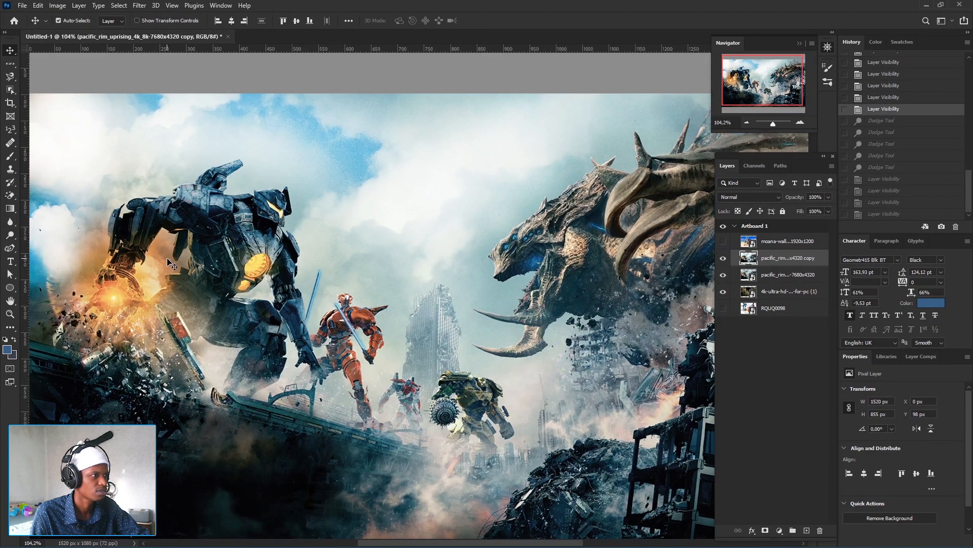
{"action": "scroll", "coordinate": [170, 264], "scroll_direction": "down", "scroll_amount": 2}
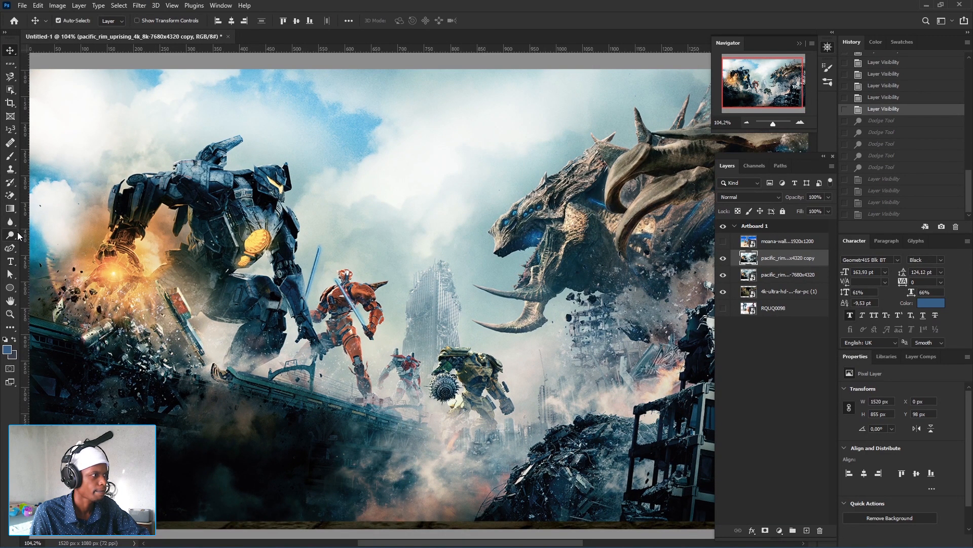
{"action": "left_click", "coordinate": [10, 235]}
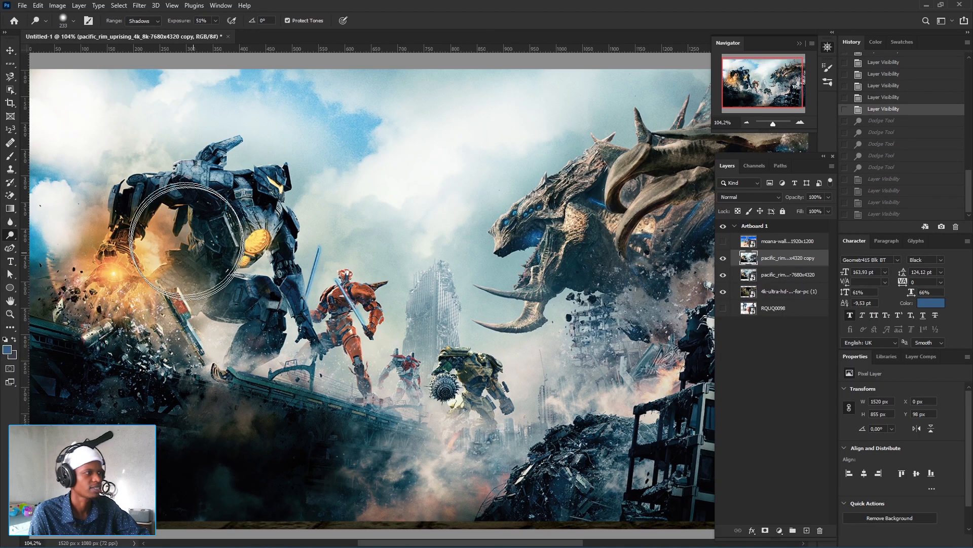
{"action": "mouse_move", "coordinate": [187, 242]}
{"action": "left_mouse_down"}
{"action": "mouse_move", "coordinate": [192, 221]}
{"action": "mouse_move", "coordinate": [181, 222]}
{"action": "left_mouse_up"}
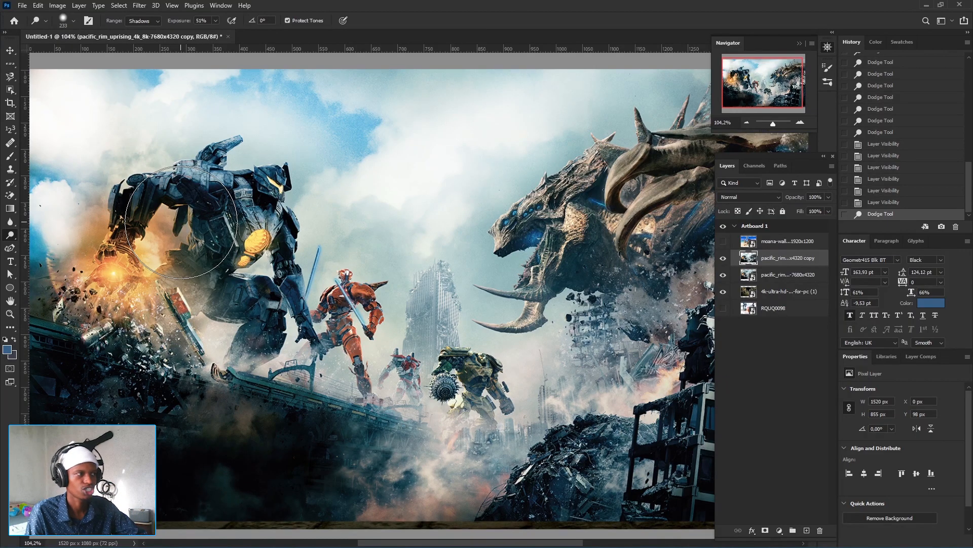
{"action": "left_click_drag", "start_coordinate": [181, 223], "coordinate": [165, 223]}
{"action": "mouse_move", "coordinate": [169, 221]}
{"action": "left_mouse_down"}
{"action": "mouse_move", "coordinate": [195, 212]}
{"action": "mouse_move", "coordinate": [142, 219]}
{"action": "mouse_move", "coordinate": [136, 242]}
{"action": "mouse_move", "coordinate": [216, 255]}
{"action": "mouse_move", "coordinate": [185, 289]}
{"action": "left_mouse_up"}
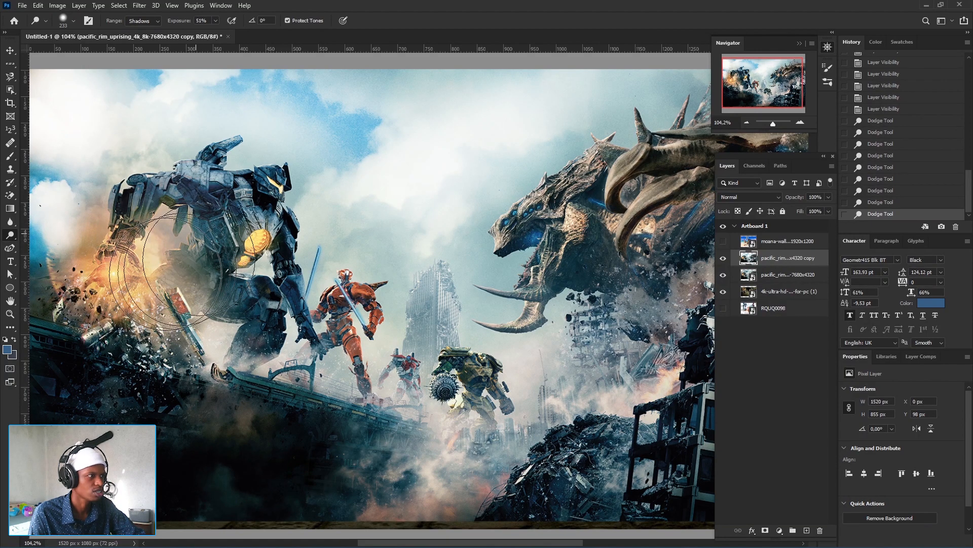
{"action": "mouse_move", "coordinate": [270, 349]}
{"action": "left_mouse_down"}
{"action": "mouse_move", "coordinate": [265, 208]}
{"action": "mouse_move", "coordinate": [249, 208]}
{"action": "left_mouse_up"}
{"action": "left_click_drag", "start_coordinate": [250, 207], "coordinate": [255, 203]}
{"action": "mouse_move", "coordinate": [284, 268]}
{"action": "left_mouse_down"}
{"action": "mouse_move", "coordinate": [269, 309]}
{"action": "mouse_move", "coordinate": [275, 250]}
{"action": "mouse_move", "coordinate": [261, 299]}
{"action": "left_mouse_up"}
{"action": "left_click_drag", "start_coordinate": [168, 216], "coordinate": [176, 236]}
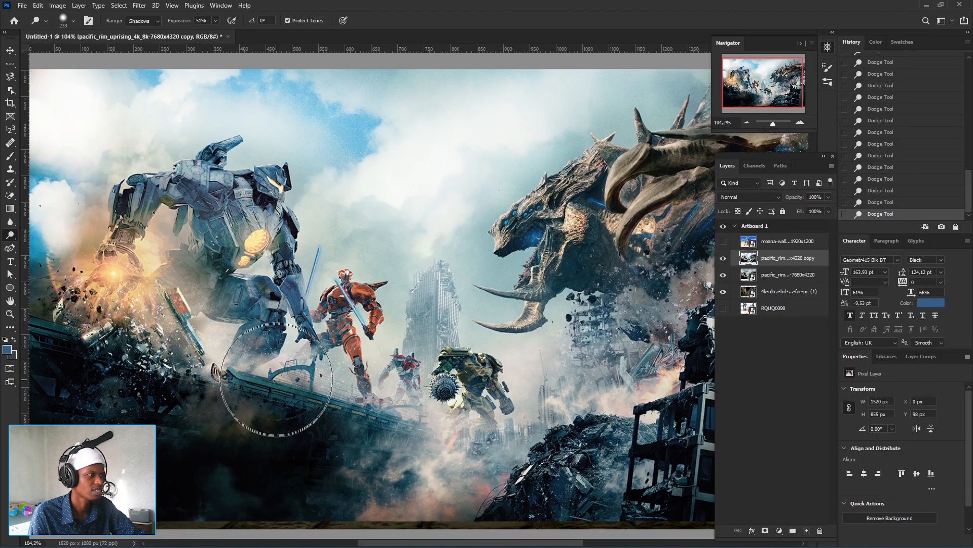
Step: Compare the robot's dodged shadows with the original by toggling the copy layer's visibility, leaving the layer shown
{"action": "left_click", "coordinate": [724, 259]}
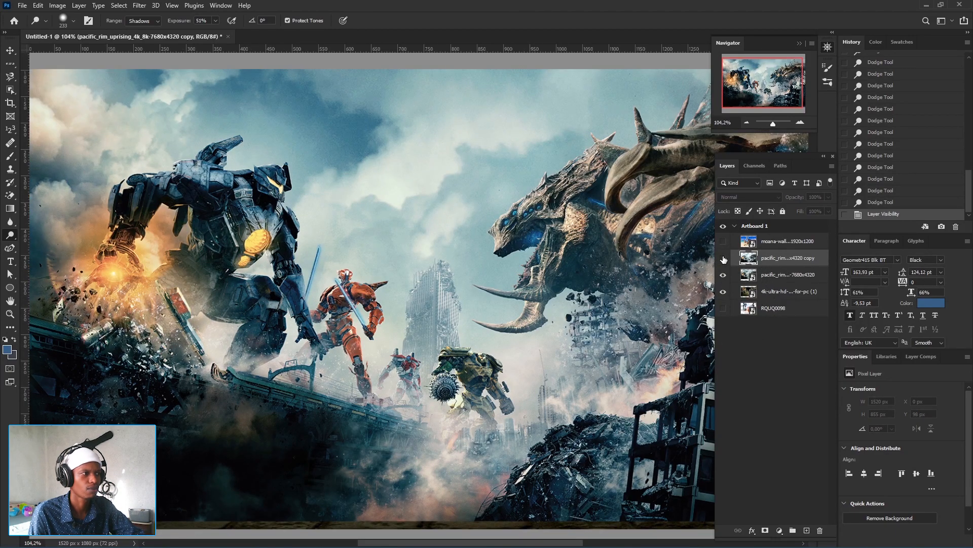
{"action": "left_click", "coordinate": [723, 259]}
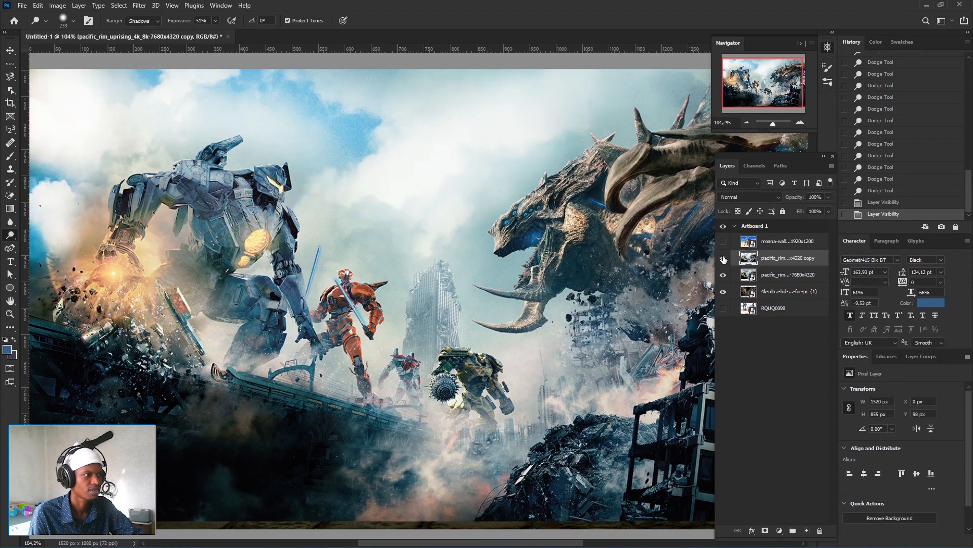
{"action": "left_click", "coordinate": [724, 260]}
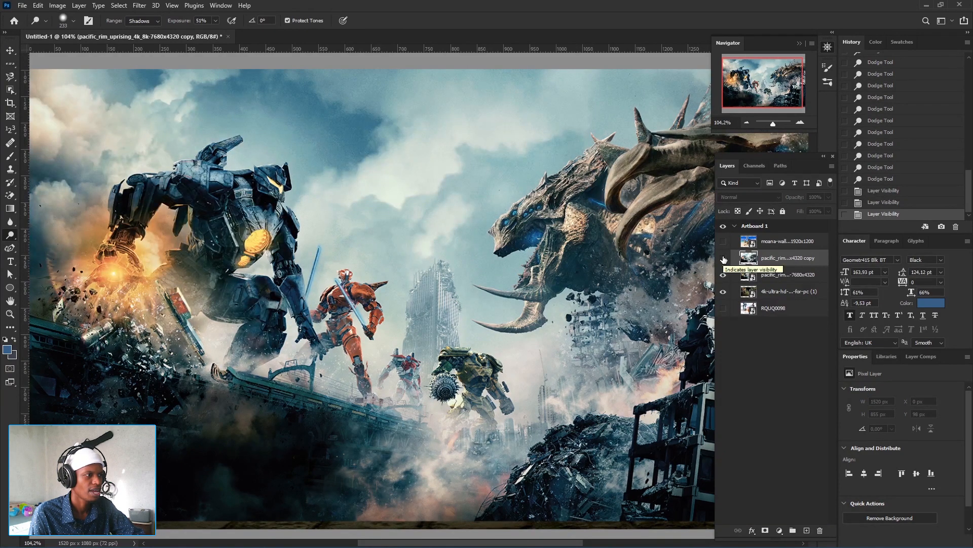
{"action": "double_click", "coordinate": [724, 259]}
{"action": "left_click", "coordinate": [724, 259]}
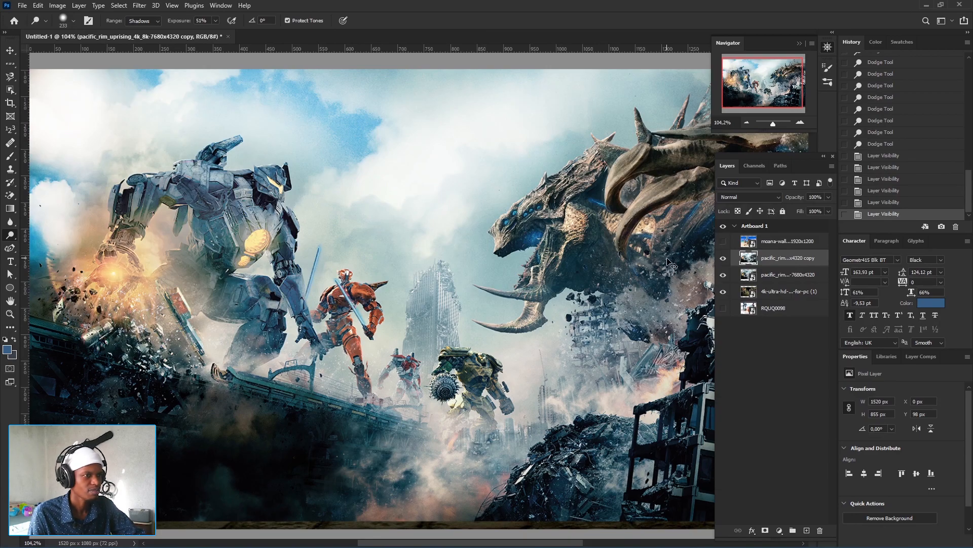
Step: Undo the latest visibility toggles of the pacific_rim copy layer
{"action": "key", "text": "ctrl+z"}
{"action": "key", "text": "ctrl+z"}
{"action": "key", "text": "ctrl+z"}
{"action": "key", "text": "ctrl+z"}
{"action": "key", "text": "ctrl+z"}
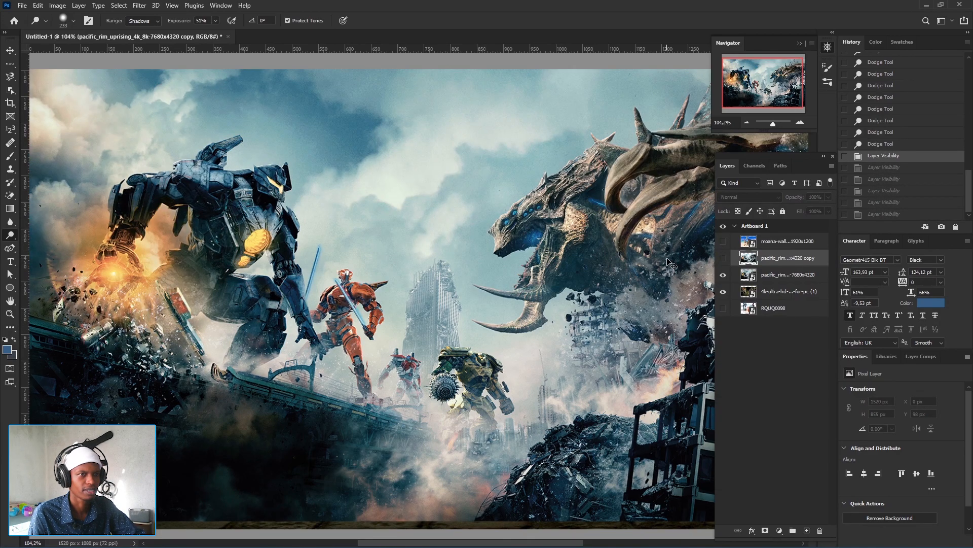
{"action": "key", "text": "ctrl+z"}
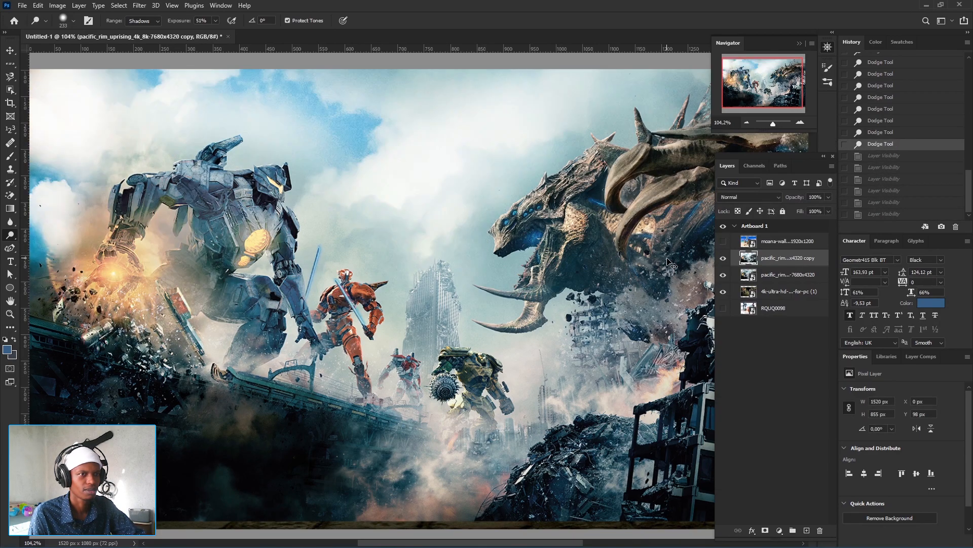
Step: Set the Dodge tool's tonal range to Highlights and undo the shadow Dodge strokes on the large blue robot
{"action": "left_click", "coordinate": [154, 20]}
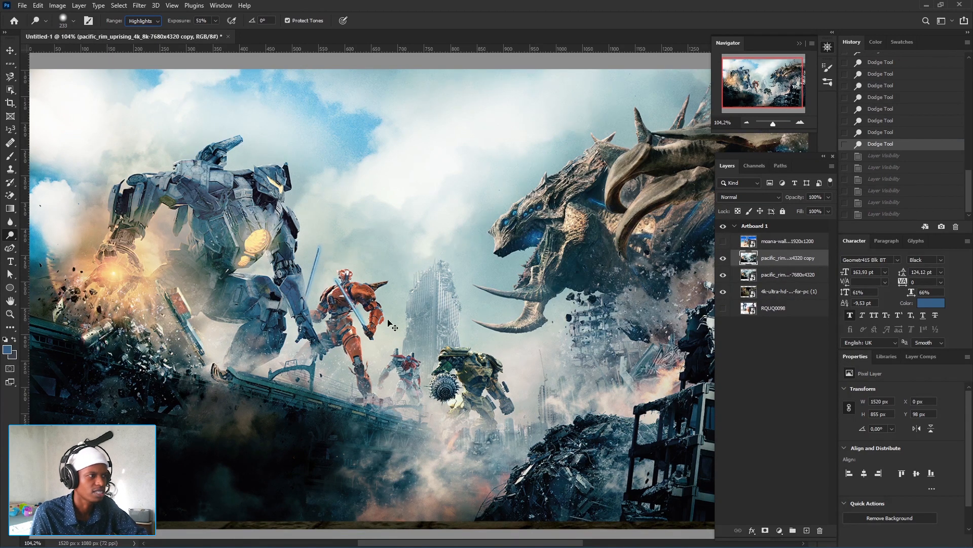
{"action": "key", "text": "ctrl+z"}
{"action": "key", "text": "ctrl+z"}
{"action": "key", "text": "ctrl+z"}
{"action": "key", "text": "ctrl+z"}
{"action": "key", "text": "ctrl+z"}
{"action": "key", "text": "ctrl+z"}
{"action": "key", "text": "ctrl+z"}
{"action": "key", "text": "ctrl+z"}
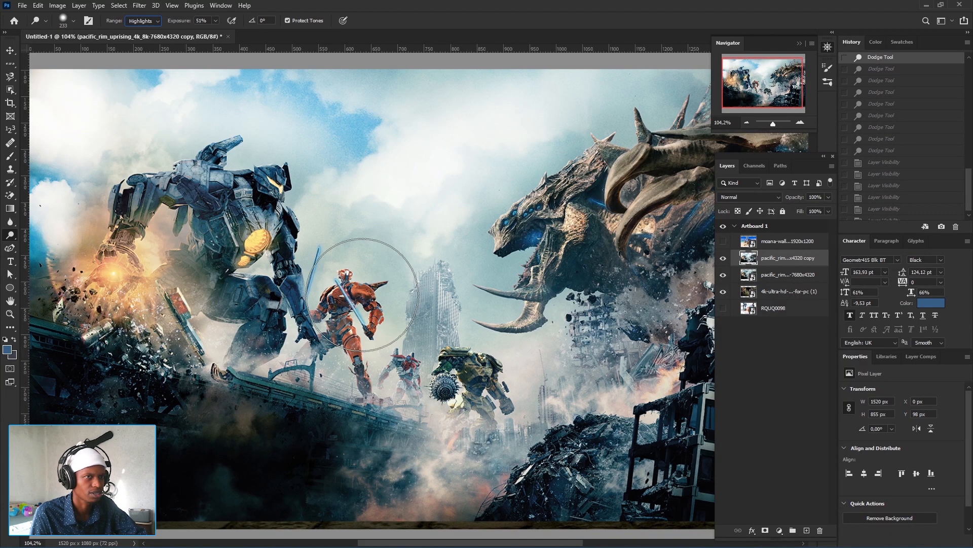
{"action": "key", "text": "ctrl+z"}
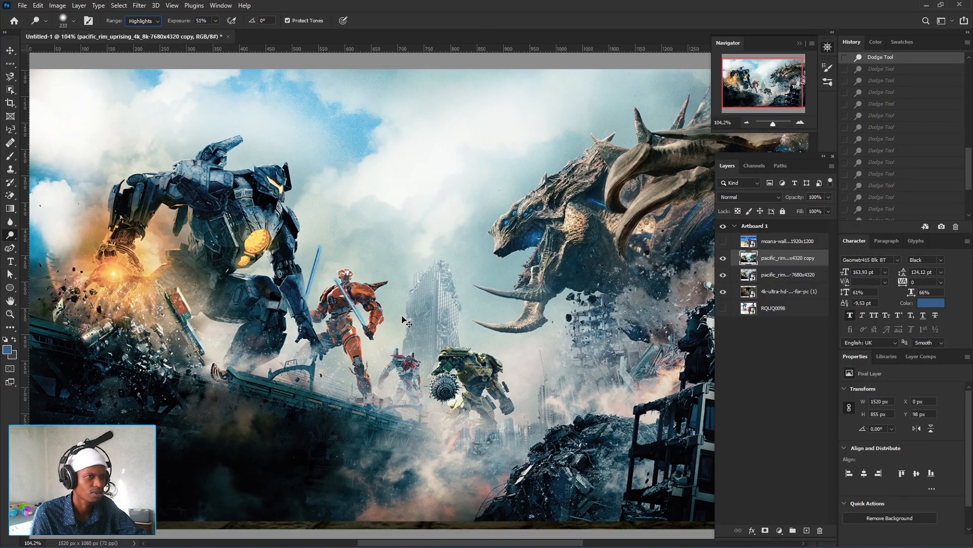
{"action": "key", "text": "ctrl+z"}
{"action": "key", "text": "ctrl+z"}
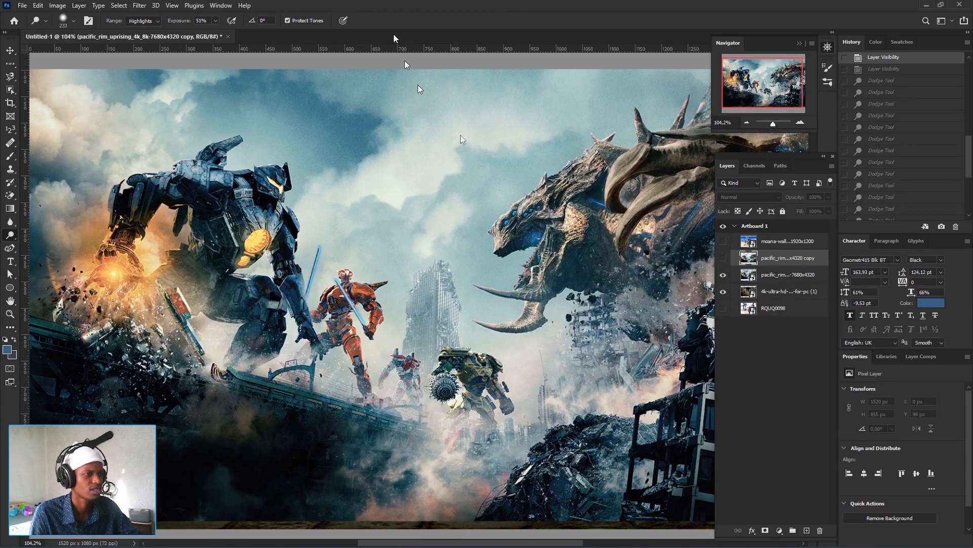
Step: Try a Dodge stroke on the hidden pacific_rim copy layer, dismiss the alert, and make that layer visible
{"action": "left_click", "coordinate": [393, 296]}
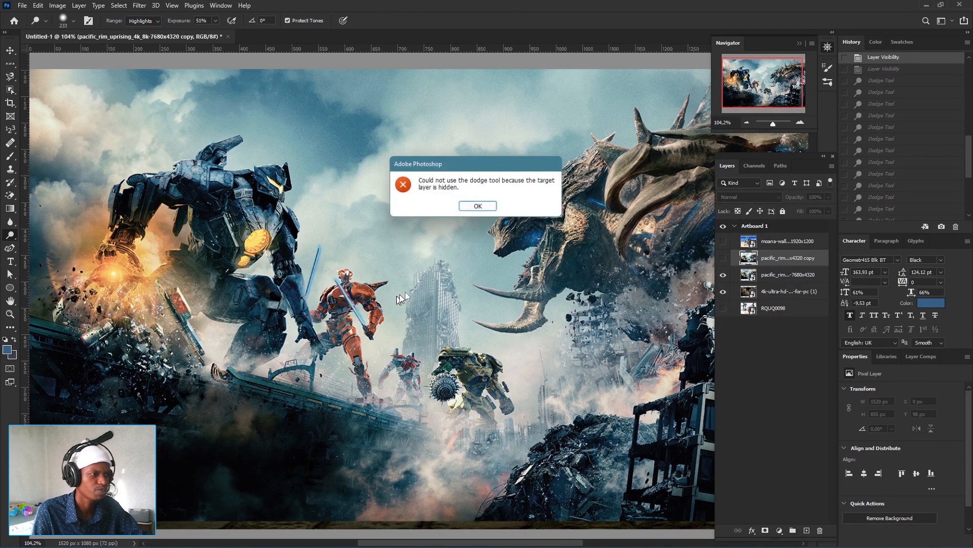
{"action": "left_click", "coordinate": [477, 206]}
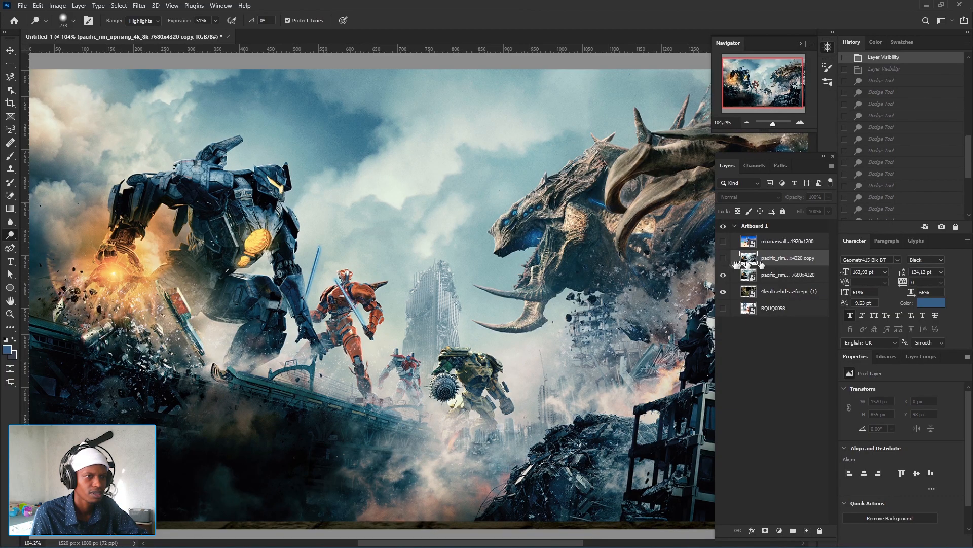
{"action": "left_click", "coordinate": [724, 259]}
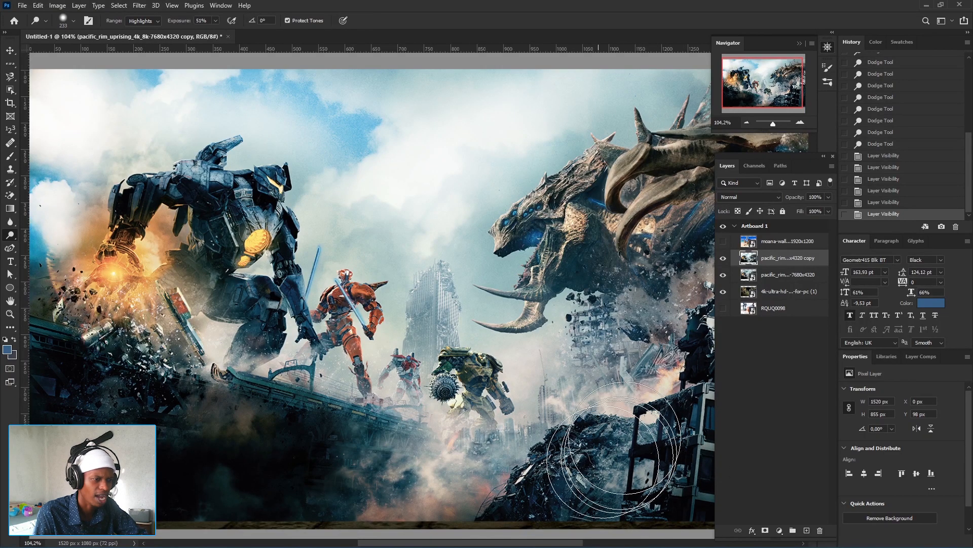
Step: Brighten the highlights of the ruined building and nearby rubble with repeated Dodge strokes at 51% exposure
{"action": "mouse_move", "coordinate": [529, 406]}
{"action": "left_mouse_down"}
{"action": "mouse_move", "coordinate": [416, 302]}
{"action": "mouse_move", "coordinate": [385, 341]}
{"action": "mouse_move", "coordinate": [405, 363]}
{"action": "left_mouse_up"}
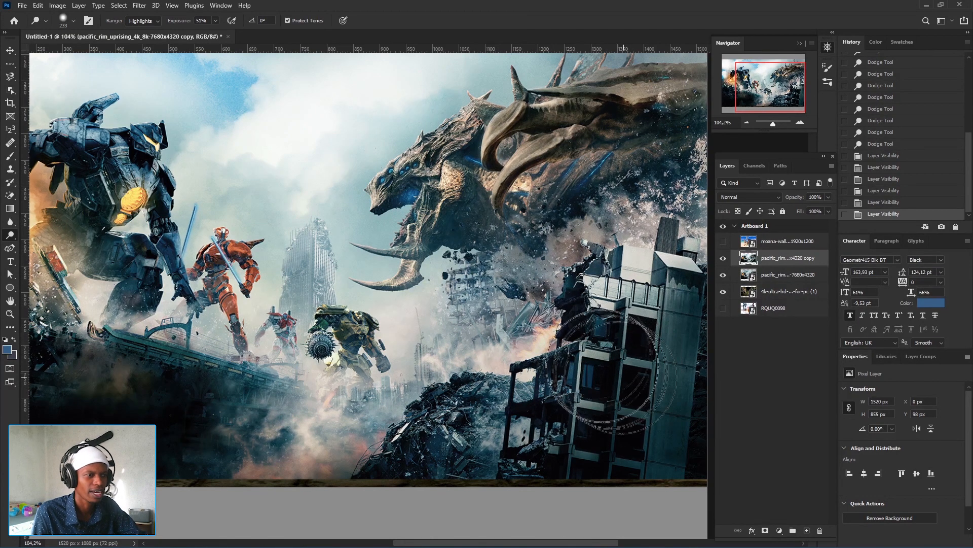
{"action": "left_click", "coordinate": [654, 267]}
{"action": "mouse_move", "coordinate": [649, 271]}
{"action": "left_mouse_down"}
{"action": "mouse_move", "coordinate": [584, 317]}
{"action": "mouse_move", "coordinate": [589, 307]}
{"action": "mouse_move", "coordinate": [575, 351]}
{"action": "mouse_move", "coordinate": [592, 335]}
{"action": "mouse_move", "coordinate": [571, 384]}
{"action": "left_mouse_up"}
{"action": "mouse_move", "coordinate": [604, 354]}
{"action": "left_mouse_down"}
{"action": "mouse_move", "coordinate": [533, 420]}
{"action": "mouse_move", "coordinate": [472, 435]}
{"action": "mouse_move", "coordinate": [459, 421]}
{"action": "mouse_move", "coordinate": [505, 406]}
{"action": "left_mouse_up"}
{"action": "mouse_move", "coordinate": [583, 383]}
{"action": "left_mouse_down"}
{"action": "mouse_move", "coordinate": [665, 279]}
{"action": "mouse_move", "coordinate": [675, 329]}
{"action": "mouse_move", "coordinate": [647, 392]}
{"action": "mouse_move", "coordinate": [605, 412]}
{"action": "mouse_move", "coordinate": [570, 425]}
{"action": "mouse_move", "coordinate": [623, 335]}
{"action": "mouse_move", "coordinate": [658, 318]}
{"action": "mouse_move", "coordinate": [668, 341]}
{"action": "mouse_move", "coordinate": [632, 384]}
{"action": "mouse_move", "coordinate": [517, 417]}
{"action": "mouse_move", "coordinate": [594, 346]}
{"action": "mouse_move", "coordinate": [635, 287]}
{"action": "mouse_move", "coordinate": [579, 298]}
{"action": "mouse_move", "coordinate": [505, 367]}
{"action": "mouse_move", "coordinate": [455, 381]}
{"action": "mouse_move", "coordinate": [567, 357]}
{"action": "left_mouse_up"}
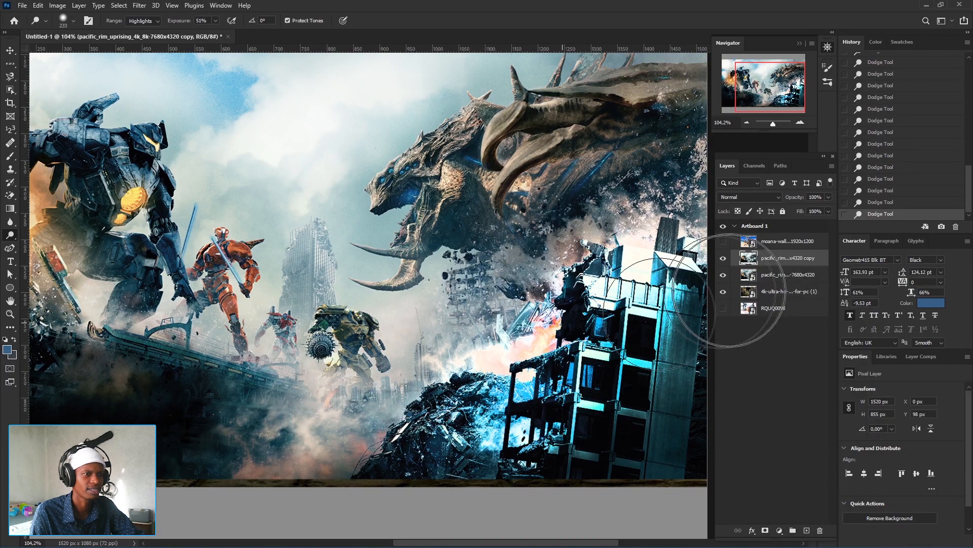
Step: Compare the dodged building with the original by toggling the copy layer's visibility, and undo the toggles
{"action": "left_click", "coordinate": [724, 259]}
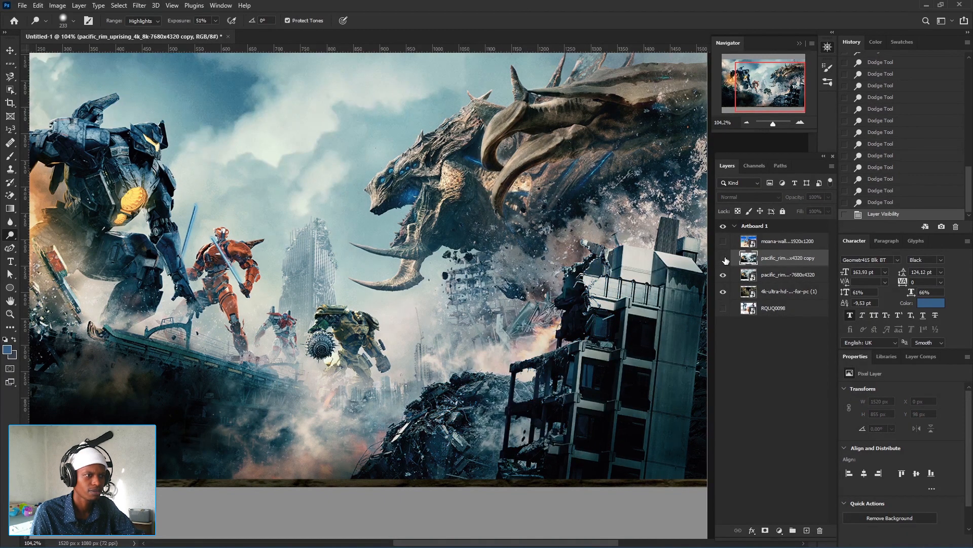
{"action": "left_click", "coordinate": [723, 259]}
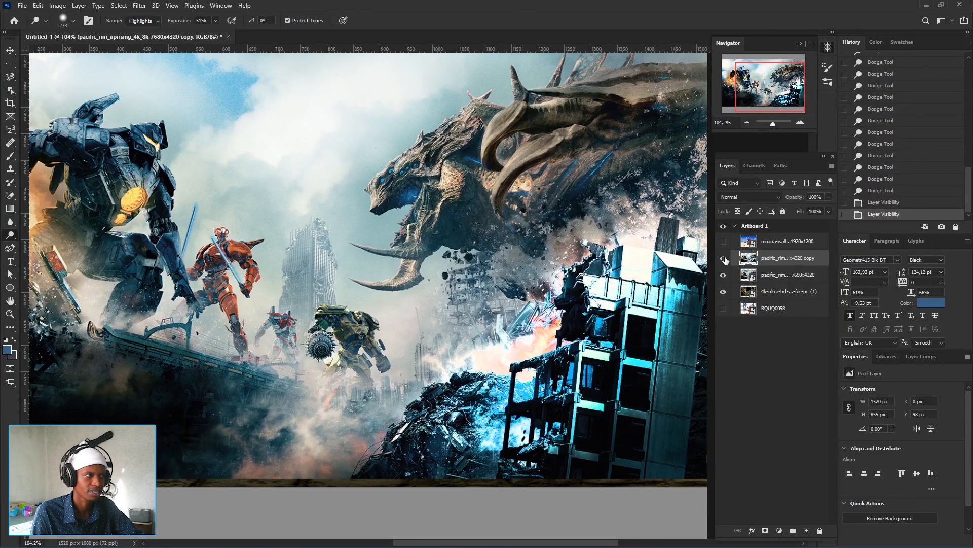
{"action": "key", "text": "ctrl+z"}
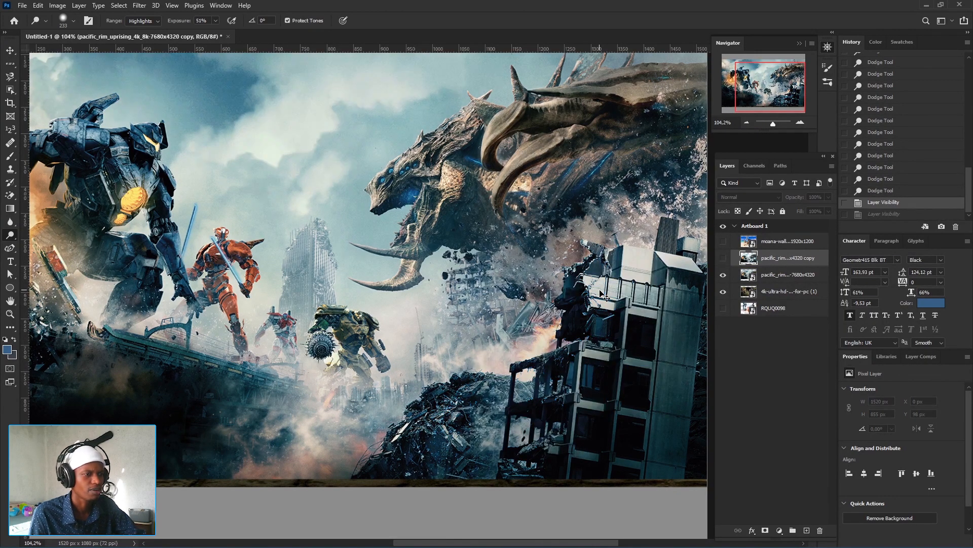
{"action": "key", "text": "ctrl+z"}
Step: Undo the highlight Dodge strokes on the ruined building and rubble one after another
{"action": "key", "text": "ctrl+z"}
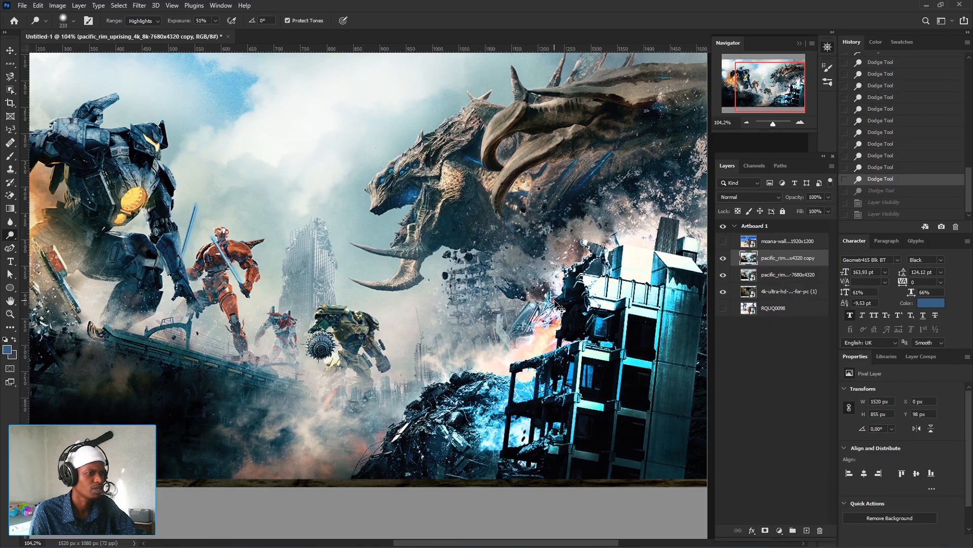
{"action": "key", "text": "ctrl+z"}
{"action": "key", "text": "ctrl+z"}
{"action": "key", "text": "ctrl+z"}
{"action": "key", "text": "ctrl+z"}
{"action": "key", "text": "ctrl+z"}
{"action": "key", "text": "ctrl+z"}
{"action": "key", "text": "ctrl+z"}
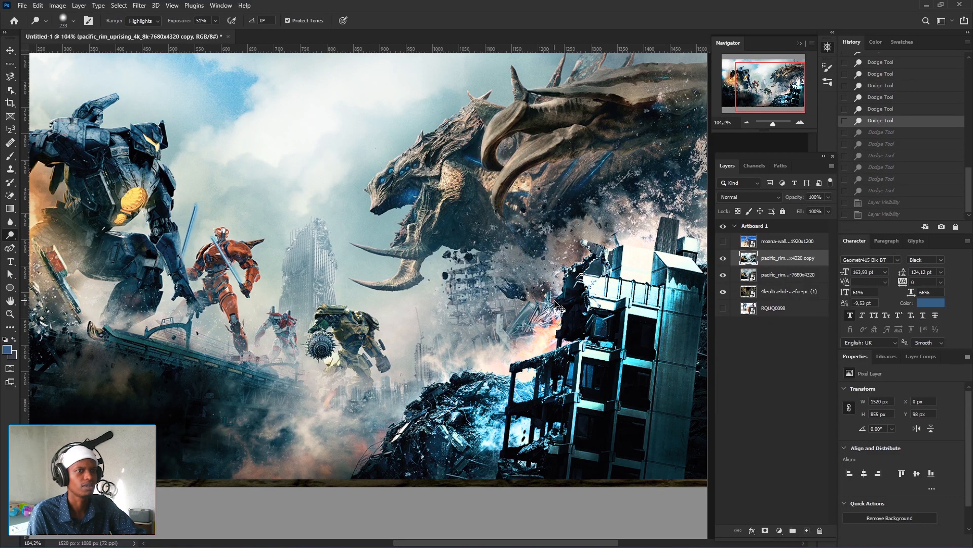
{"action": "key", "text": "ctrl+z"}
{"action": "key", "text": "ctrl+z"}
{"action": "key", "text": "ctrl+z"}
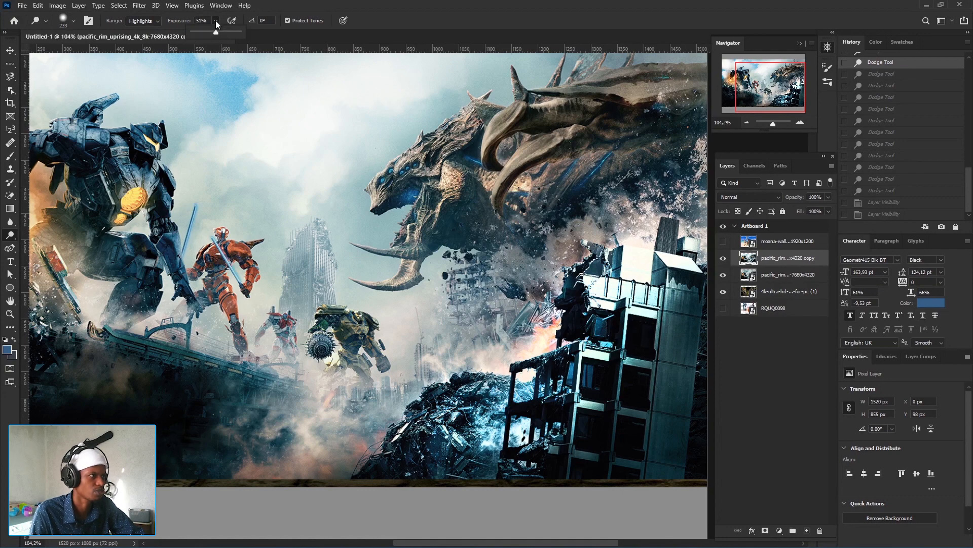
Step: Lower the Dodge exposure to 21% and undo the remaining highlight strokes on the building
{"action": "left_click", "coordinate": [620, 291]}
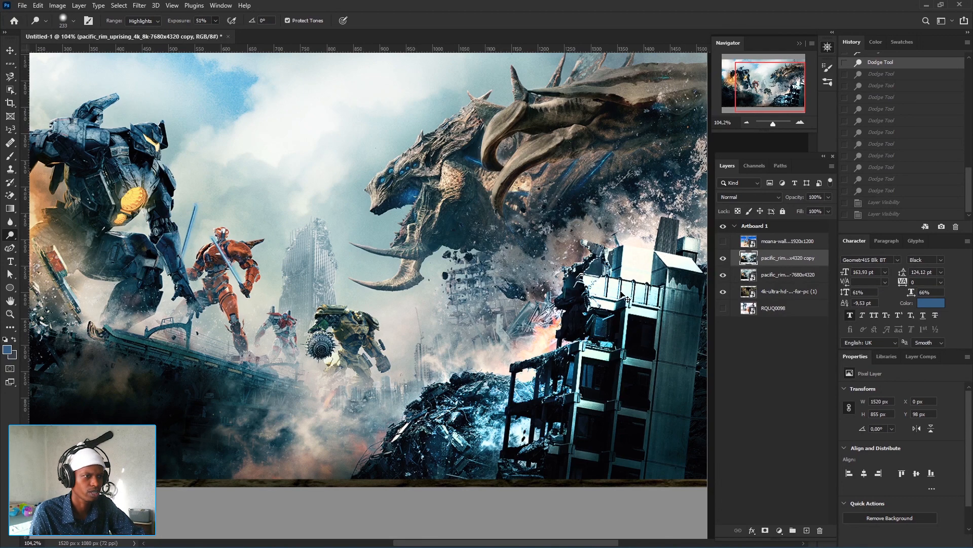
{"action": "key", "text": "ctrl+z"}
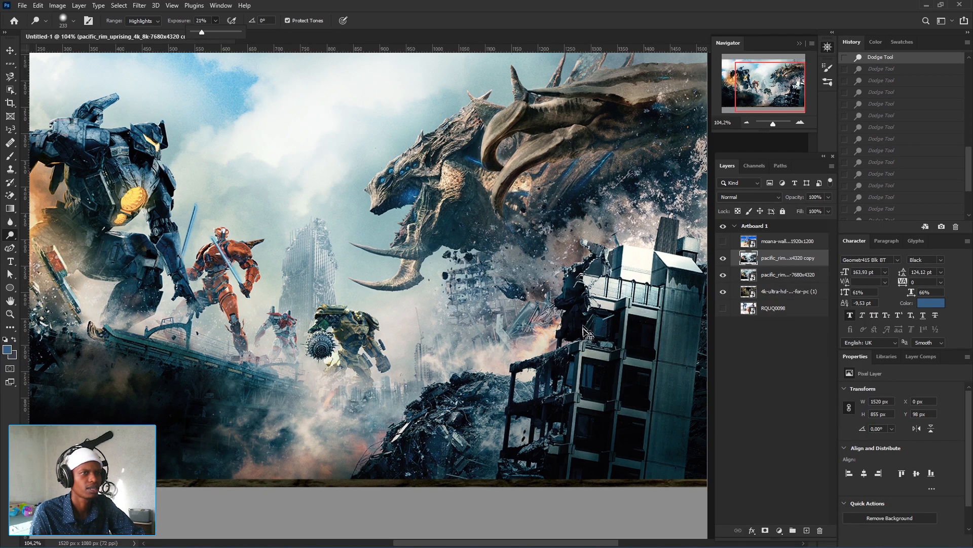
{"action": "key", "text": "ctrl+z"}
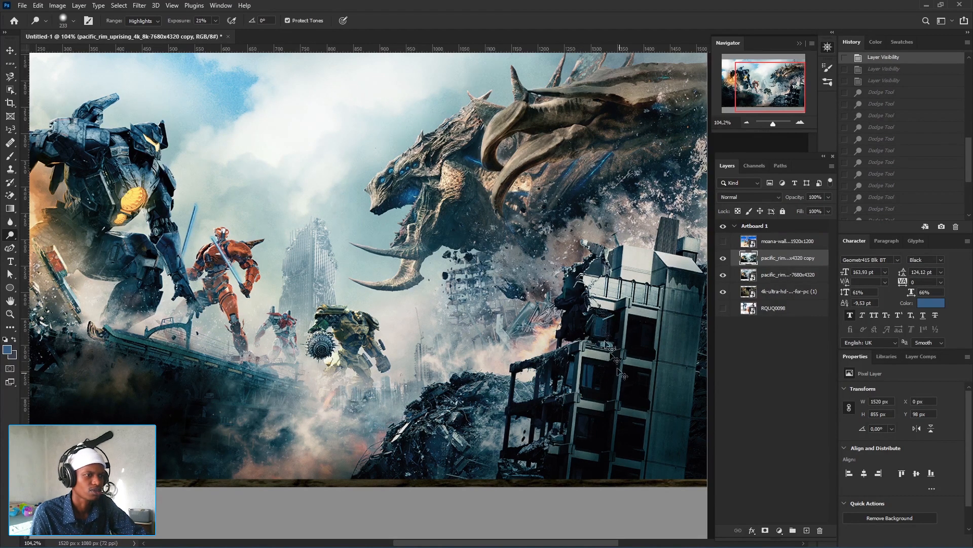
Step: Brighten the highlights of the ruined building, the horned monster and the large blue robot with Dodge strokes at 21% exposure
{"action": "mouse_move", "coordinate": [578, 315]}
{"action": "left_mouse_down"}
{"action": "mouse_move", "coordinate": [509, 415]}
{"action": "mouse_move", "coordinate": [440, 434]}
{"action": "mouse_move", "coordinate": [527, 417]}
{"action": "mouse_move", "coordinate": [666, 300]}
{"action": "mouse_move", "coordinate": [651, 375]}
{"action": "mouse_move", "coordinate": [573, 420]}
{"action": "mouse_move", "coordinate": [629, 348]}
{"action": "left_mouse_up"}
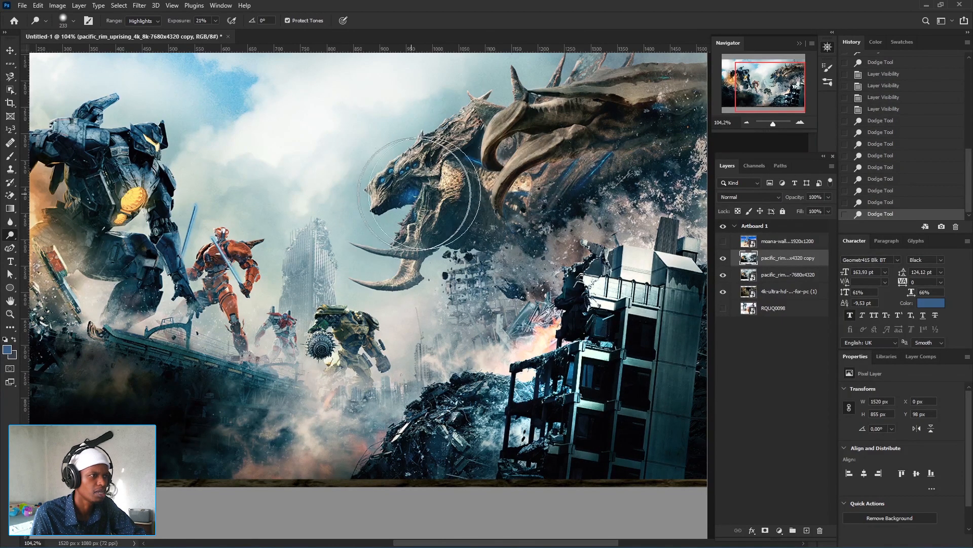
{"action": "mouse_move", "coordinate": [414, 193]}
{"action": "left_mouse_down"}
{"action": "mouse_move", "coordinate": [479, 177]}
{"action": "mouse_move", "coordinate": [451, 198]}
{"action": "mouse_move", "coordinate": [515, 165]}
{"action": "mouse_move", "coordinate": [540, 135]}
{"action": "mouse_move", "coordinate": [474, 168]}
{"action": "mouse_move", "coordinate": [401, 250]}
{"action": "mouse_move", "coordinate": [428, 213]}
{"action": "mouse_move", "coordinate": [419, 213]}
{"action": "mouse_move", "coordinate": [458, 177]}
{"action": "mouse_move", "coordinate": [643, 100]}
{"action": "mouse_move", "coordinate": [570, 115]}
{"action": "mouse_move", "coordinate": [591, 122]}
{"action": "left_mouse_up"}
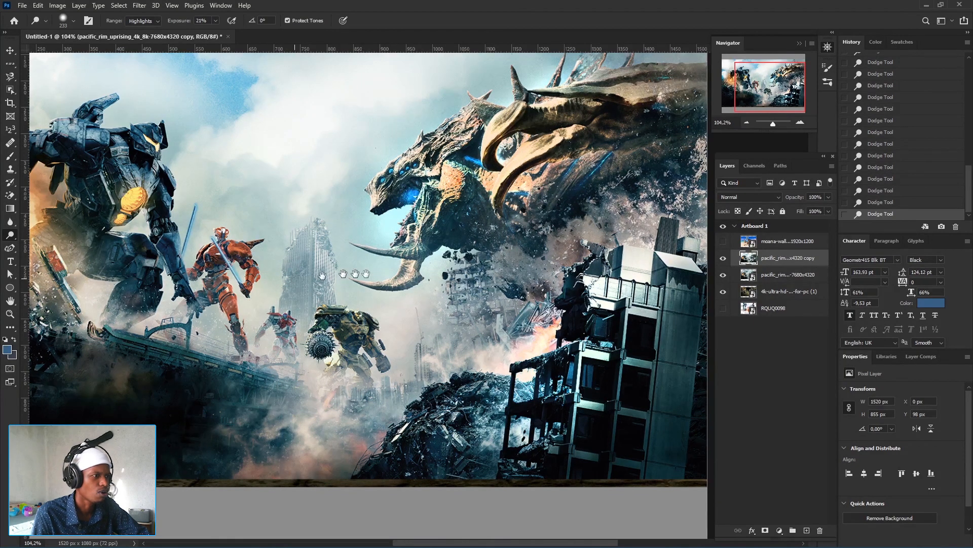
{"action": "left_click_drag", "start_coordinate": [322, 275], "coordinate": [542, 296]}
{"action": "mouse_move", "coordinate": [301, 176]}
{"action": "left_mouse_down"}
{"action": "mouse_move", "coordinate": [354, 200]}
{"action": "mouse_move", "coordinate": [385, 269]}
{"action": "mouse_move", "coordinate": [391, 251]}
{"action": "mouse_move", "coordinate": [377, 218]}
{"action": "mouse_move", "coordinate": [413, 321]}
{"action": "left_mouse_up"}
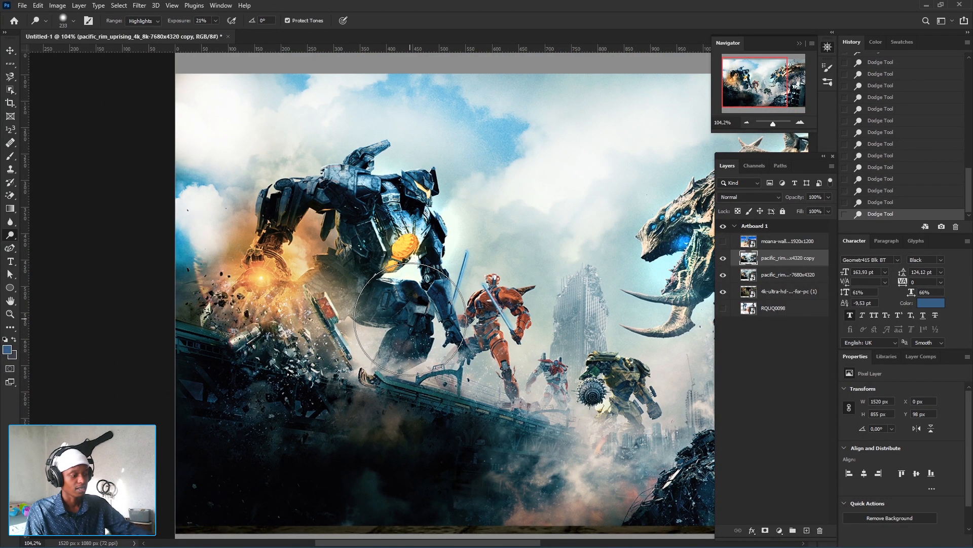
{"action": "scroll", "coordinate": [411, 318], "scroll_direction": "down", "scroll_amount": 3}
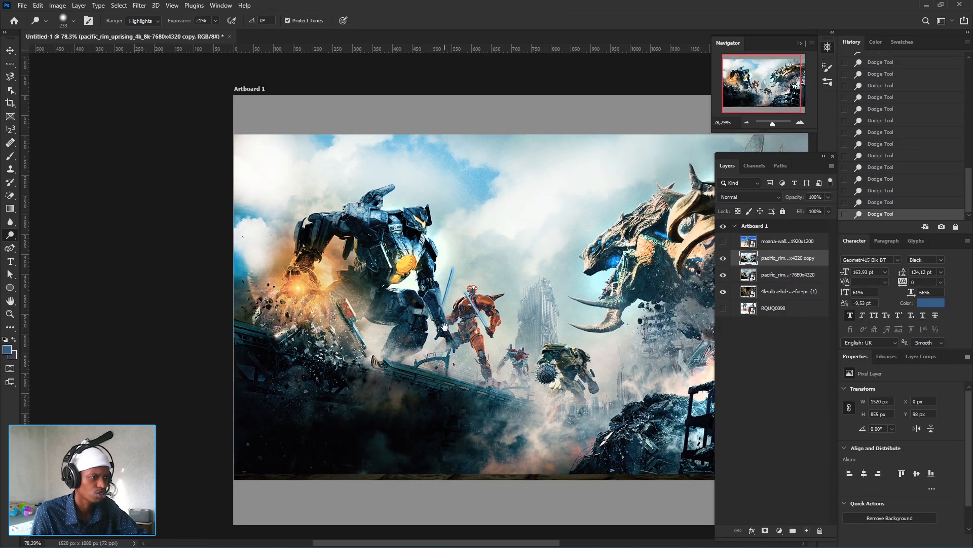
{"action": "left_click_drag", "start_coordinate": [444, 326], "coordinate": [370, 270]}
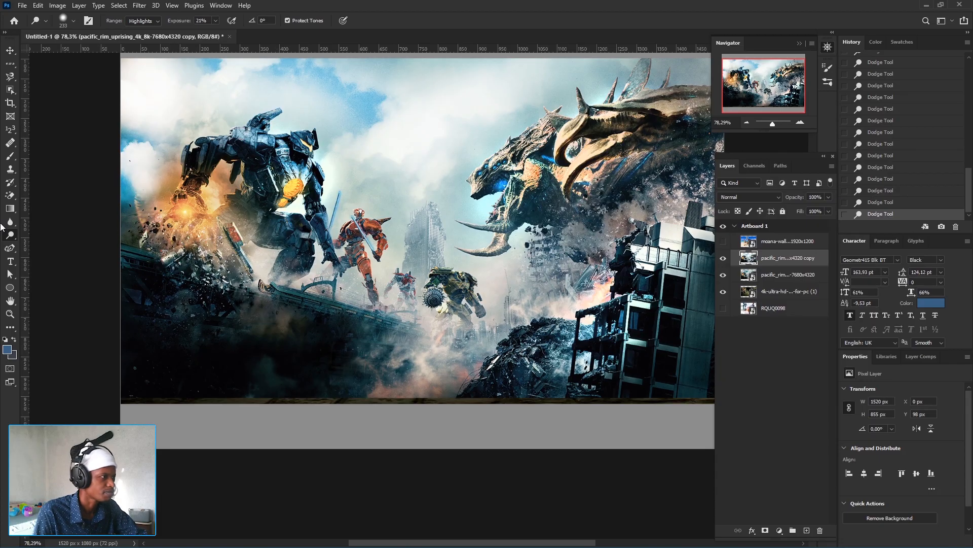
Step: Switch to the Burn tool and delete the dodged pacific_rim copy layer
{"action": "right_click", "coordinate": [10, 237]}
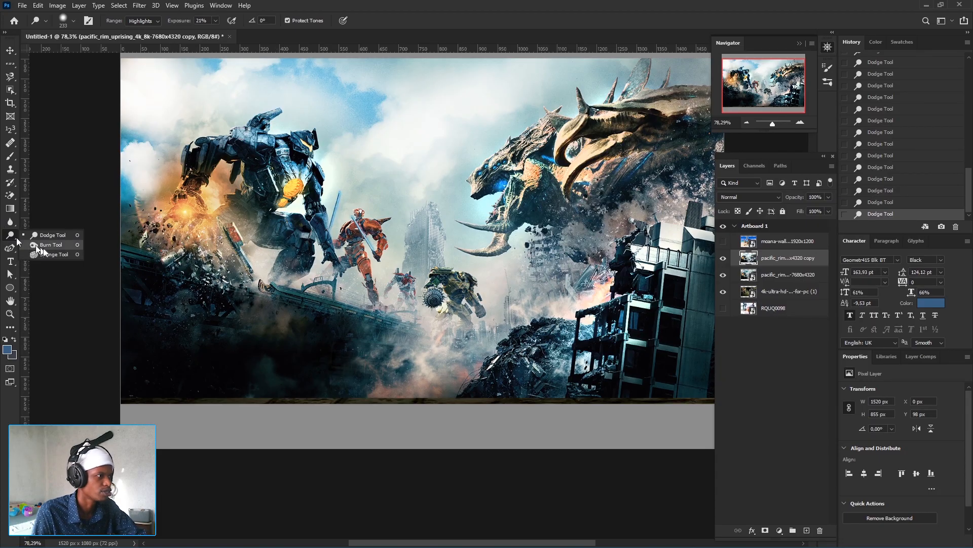
{"action": "left_click", "coordinate": [72, 247]}
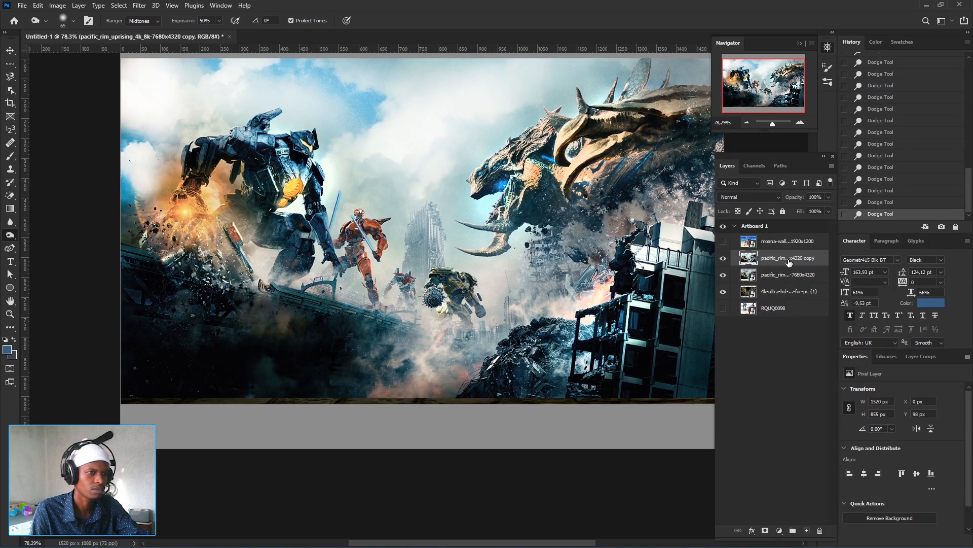
{"action": "key", "text": "Delete"}
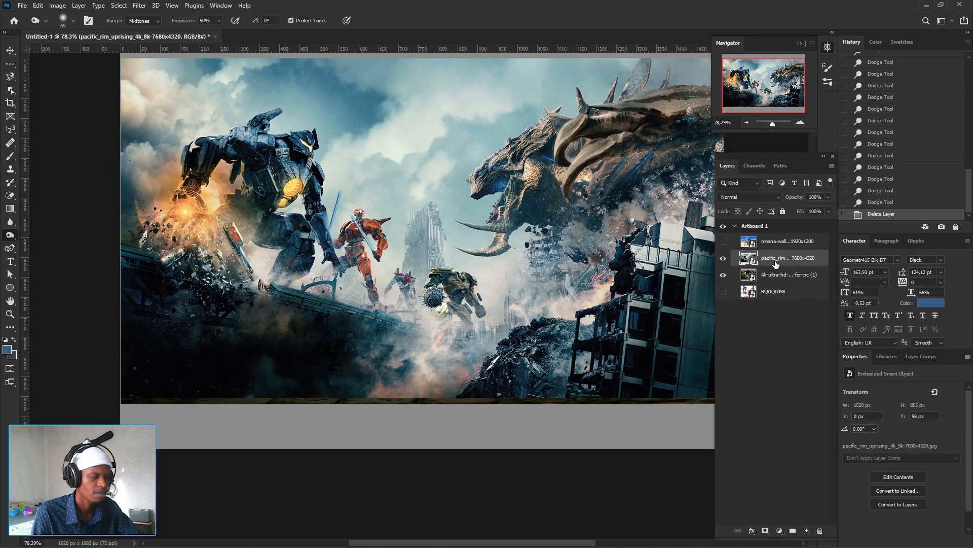
Step: Duplicate the original pacific_rim smart object layer directly above itself
{"action": "scroll", "coordinate": [449, 258], "scroll_direction": "up", "scroll_amount": 1}
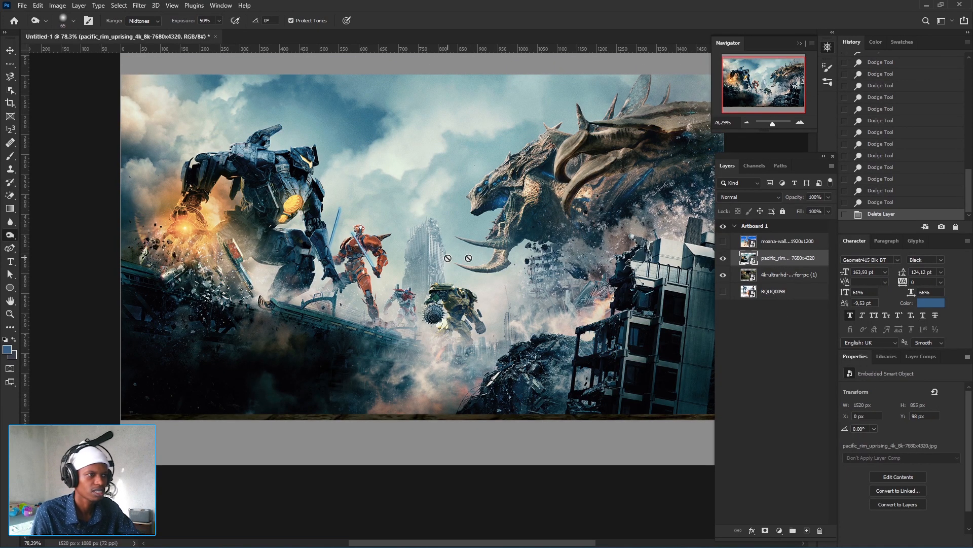
{"action": "double_click", "coordinate": [781, 258]}
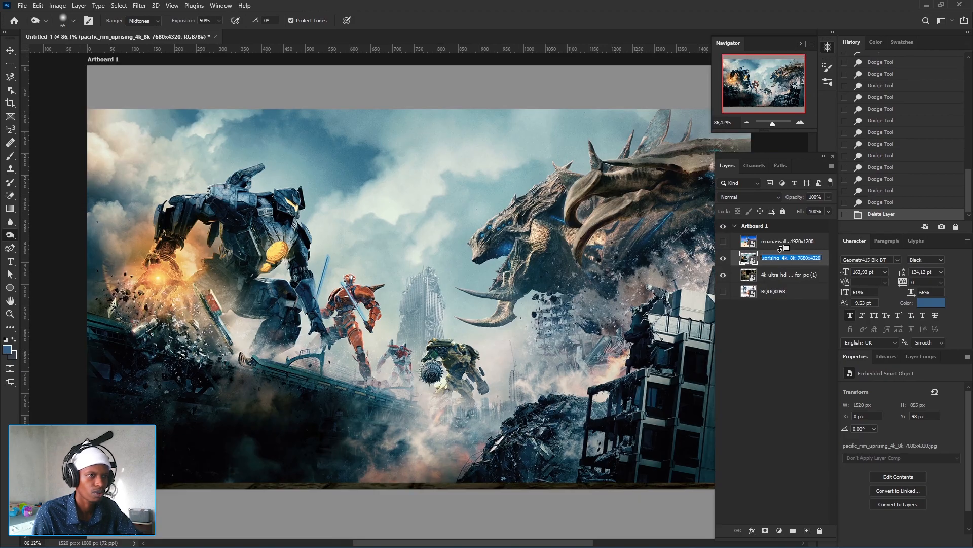
{"action": "left_click", "coordinate": [799, 245]}
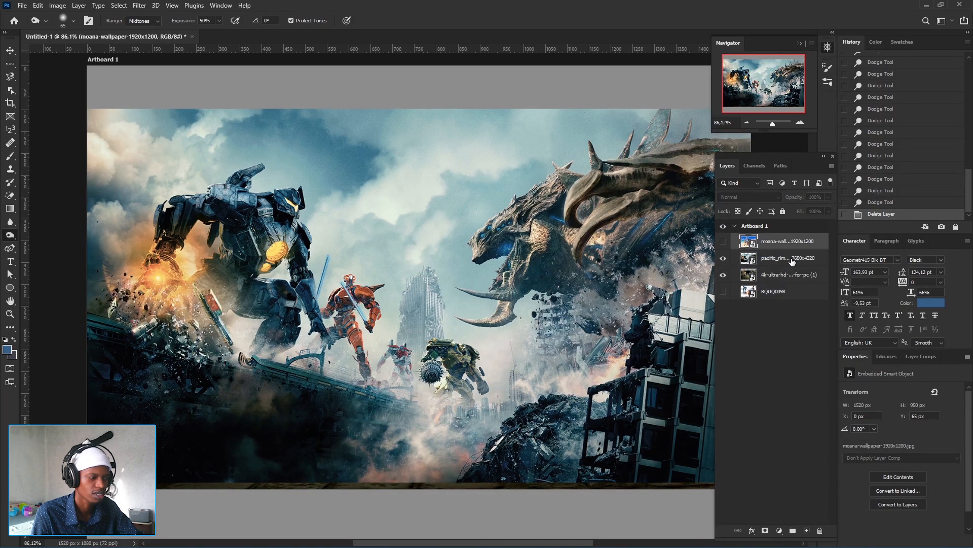
{"action": "left_click_drag", "start_coordinate": [788, 260], "coordinate": [788, 256]}
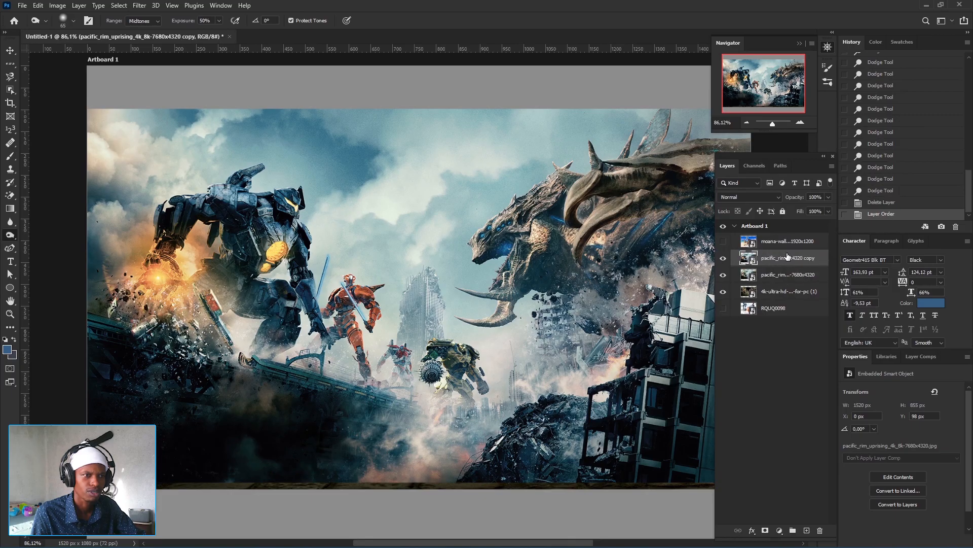
Step: Rasterize the new pacific_rim copy layer so it can be edited with the Burn tool
{"action": "right_click", "coordinate": [765, 260]}
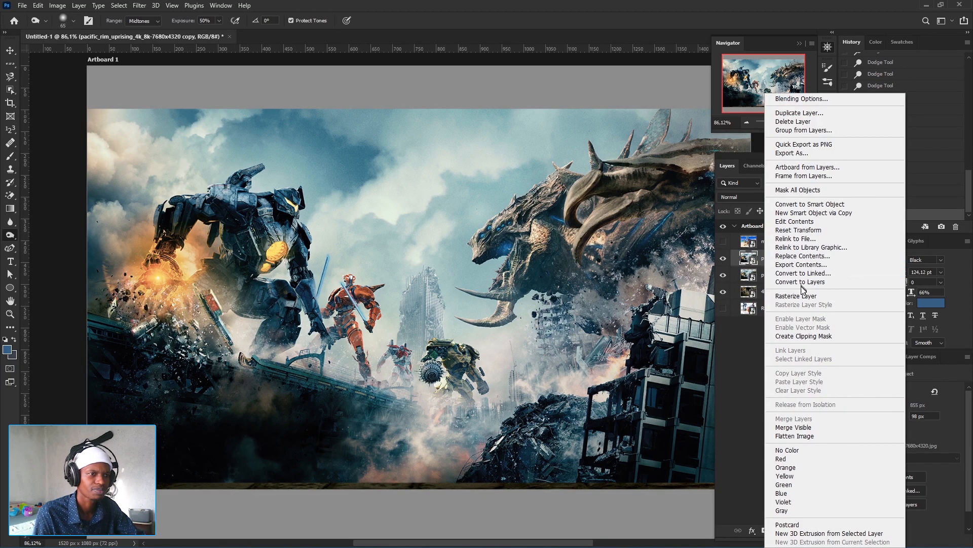
{"action": "left_click", "coordinate": [799, 298]}
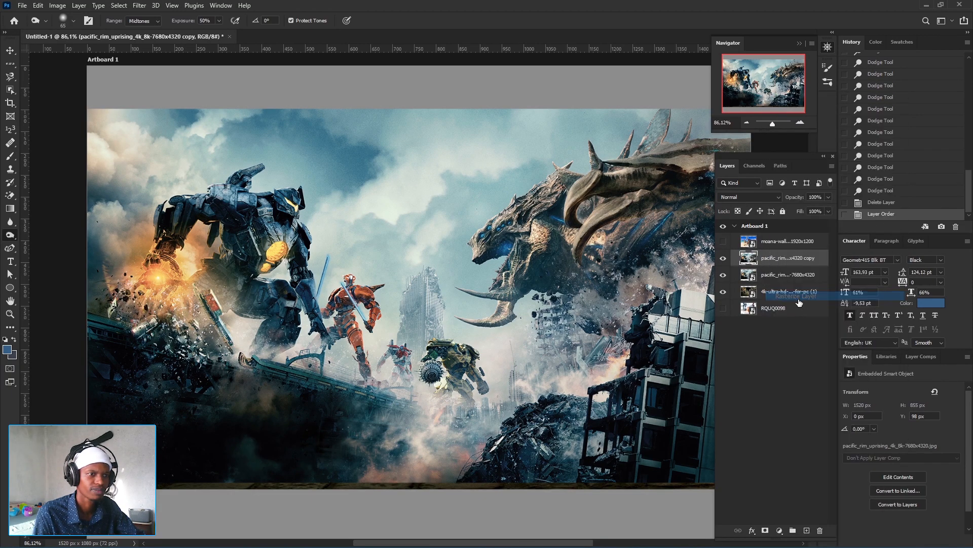
{"action": "left_click", "coordinate": [781, 292]}
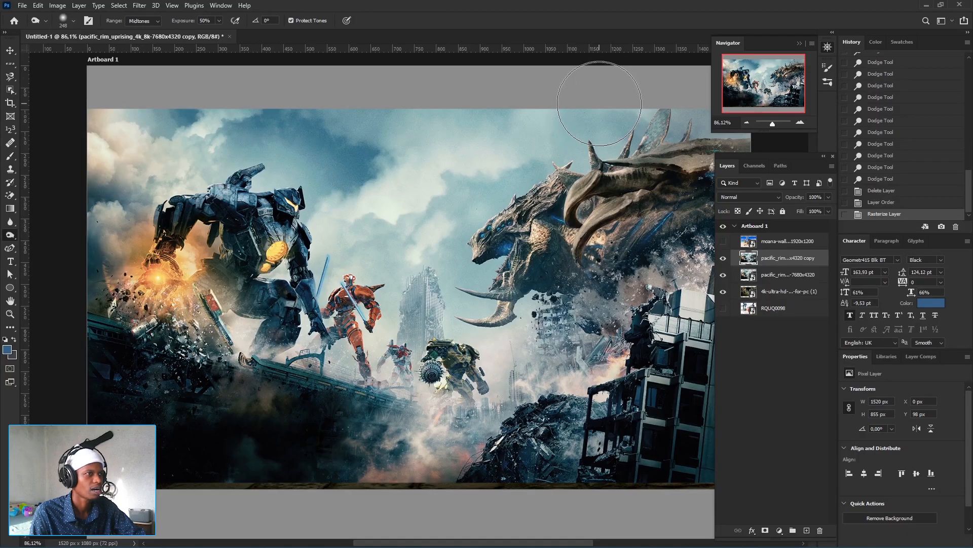
Step: Darken the cloudy sky on the pacific_rim copy layer with Burn strokes, using the Midtones range at 50% exposure
{"action": "left_click", "coordinate": [151, 20]}
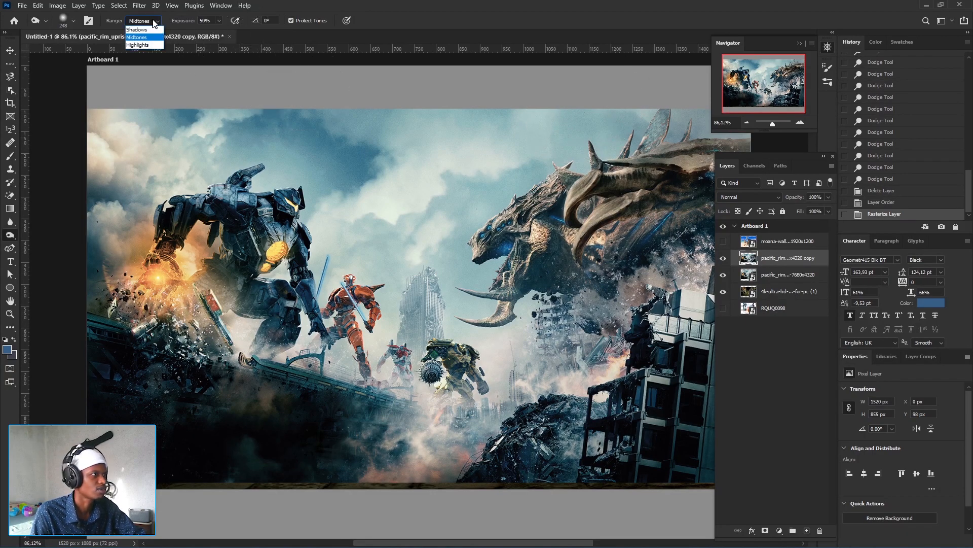
{"action": "left_click", "coordinate": [149, 21]}
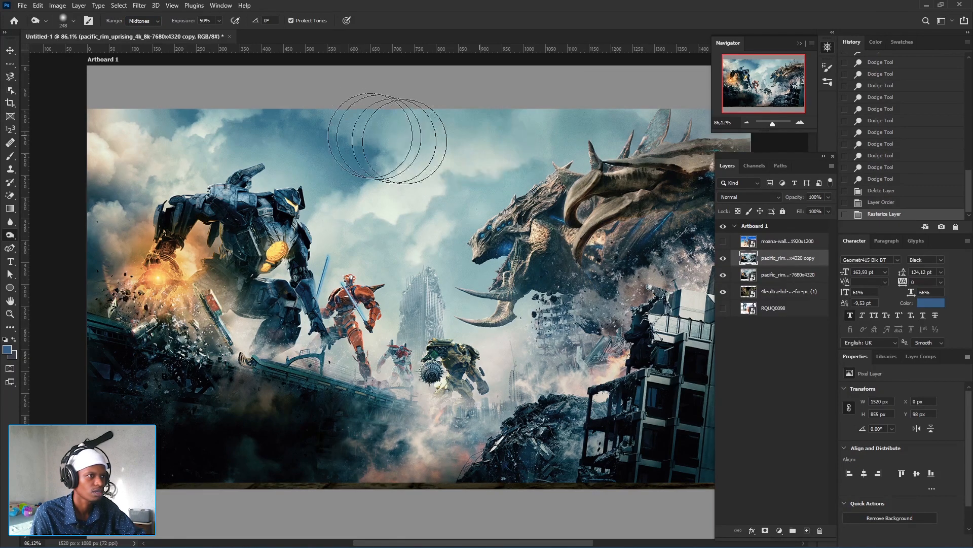
{"action": "mouse_move", "coordinate": [319, 140]}
{"action": "left_mouse_down"}
{"action": "mouse_move", "coordinate": [440, 185]}
{"action": "mouse_move", "coordinate": [547, 152]}
{"action": "left_mouse_up"}
{"action": "mouse_move", "coordinate": [538, 157]}
{"action": "left_mouse_down"}
{"action": "mouse_move", "coordinate": [390, 222]}
{"action": "mouse_move", "coordinate": [367, 247]}
{"action": "left_mouse_up"}
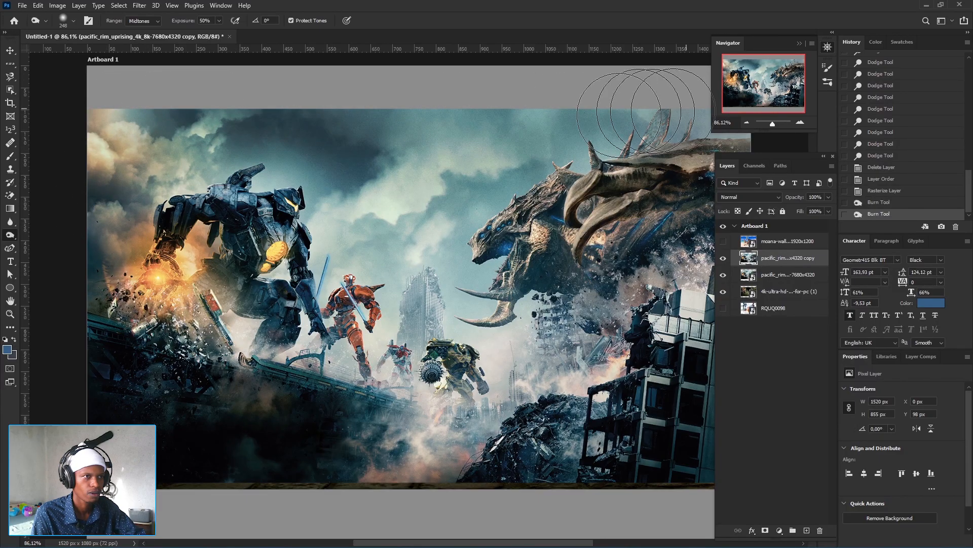
{"action": "mouse_move", "coordinate": [375, 246]}
{"action": "left_mouse_down"}
{"action": "mouse_move", "coordinate": [350, 241]}
{"action": "mouse_move", "coordinate": [451, 305]}
{"action": "mouse_move", "coordinate": [452, 198]}
{"action": "left_mouse_up"}
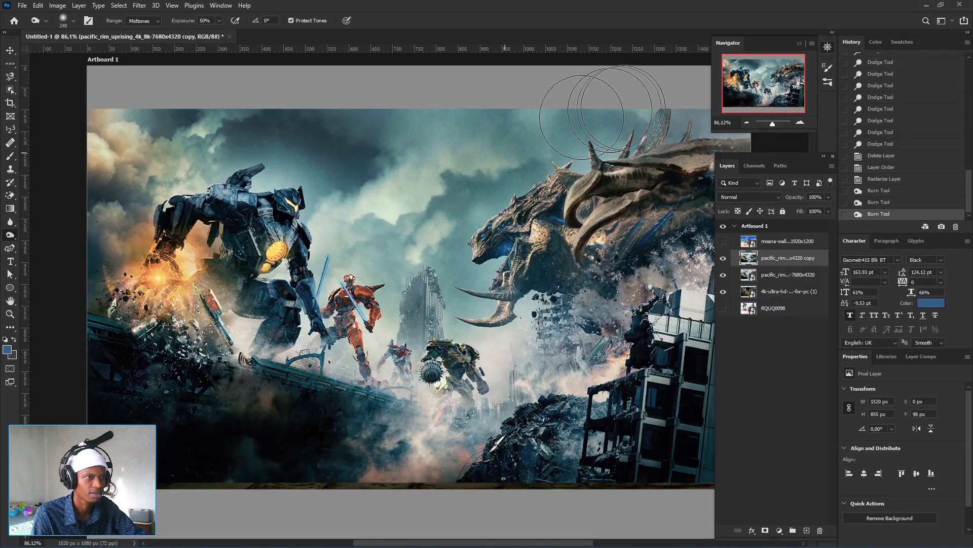
{"action": "mouse_move", "coordinate": [217, 110]}
{"action": "left_mouse_down"}
{"action": "mouse_move", "coordinate": [126, 146]}
{"action": "mouse_move", "coordinate": [110, 212]}
{"action": "mouse_move", "coordinate": [179, 138]}
{"action": "mouse_move", "coordinate": [144, 147]}
{"action": "mouse_move", "coordinate": [113, 189]}
{"action": "left_mouse_up"}
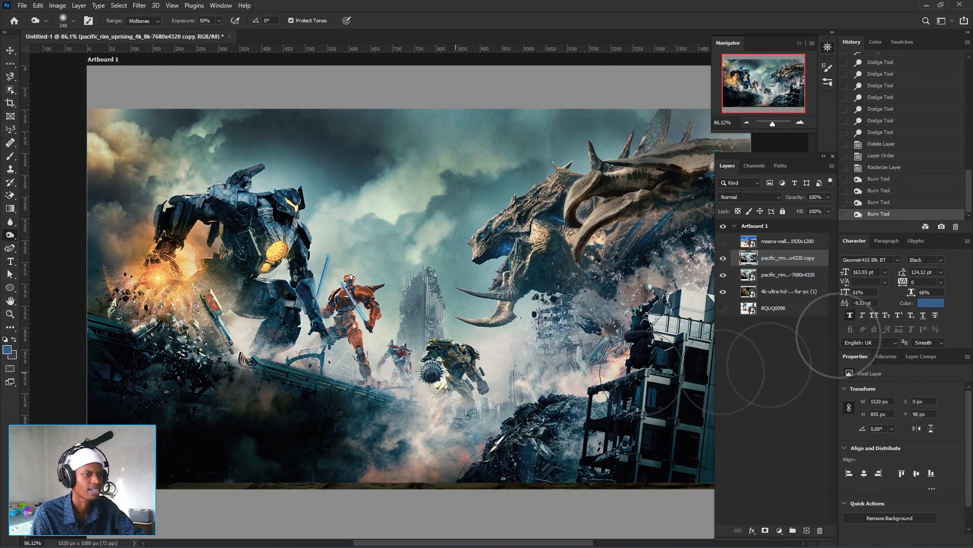
Step: Compare the burned sky with the original image by repeatedly hiding and showing the pacific_rim copy layer, leaving it visible
{"action": "left_click", "coordinate": [722, 259]}
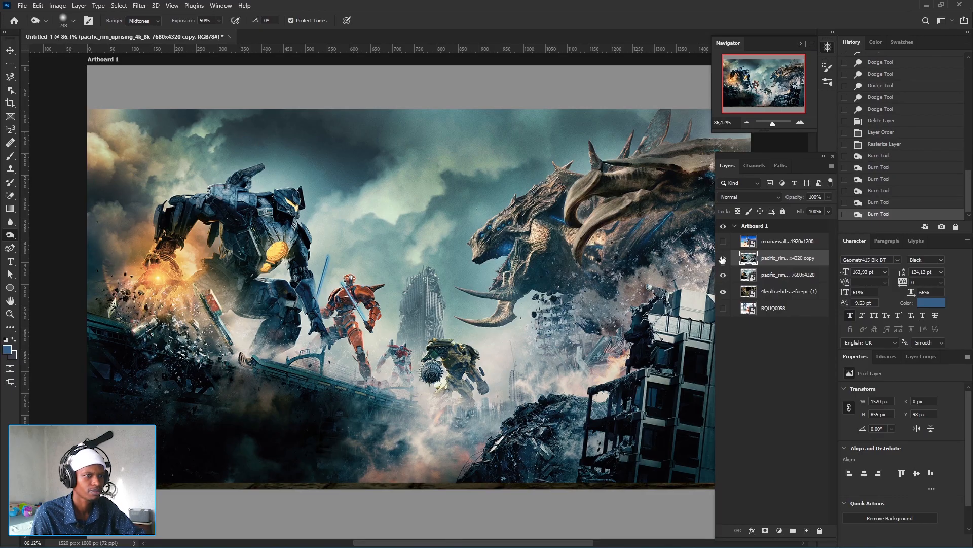
{"action": "left_click", "coordinate": [723, 259]}
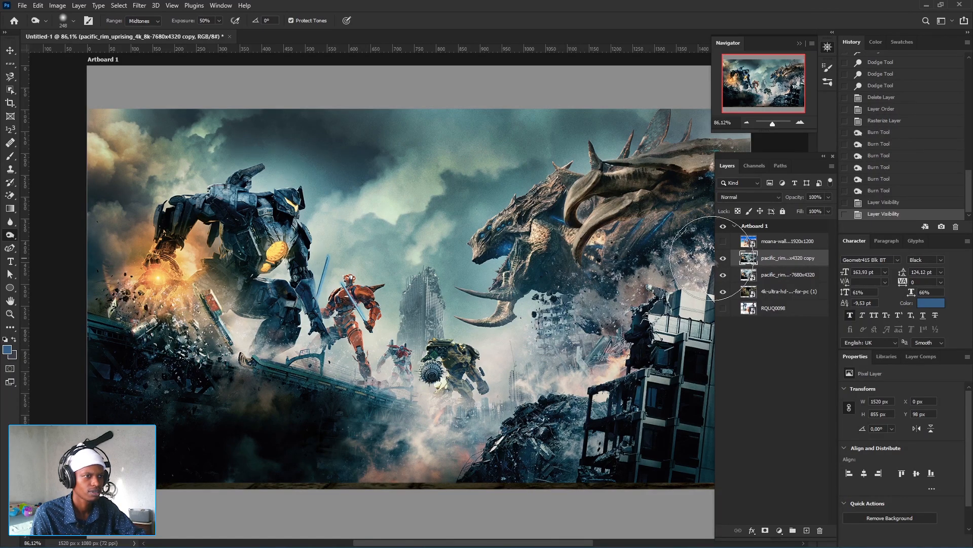
{"action": "left_click", "coordinate": [723, 259]}
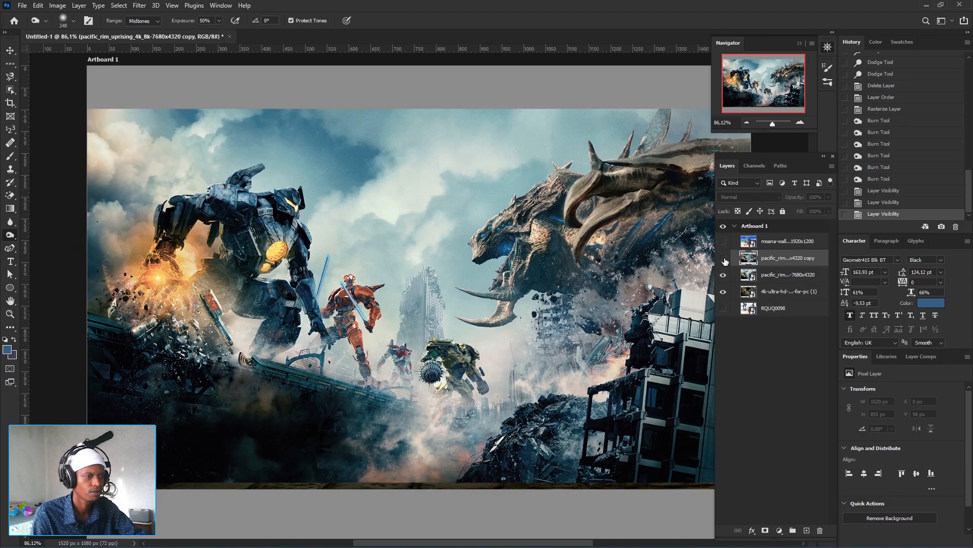
{"action": "left_click", "coordinate": [724, 260]}
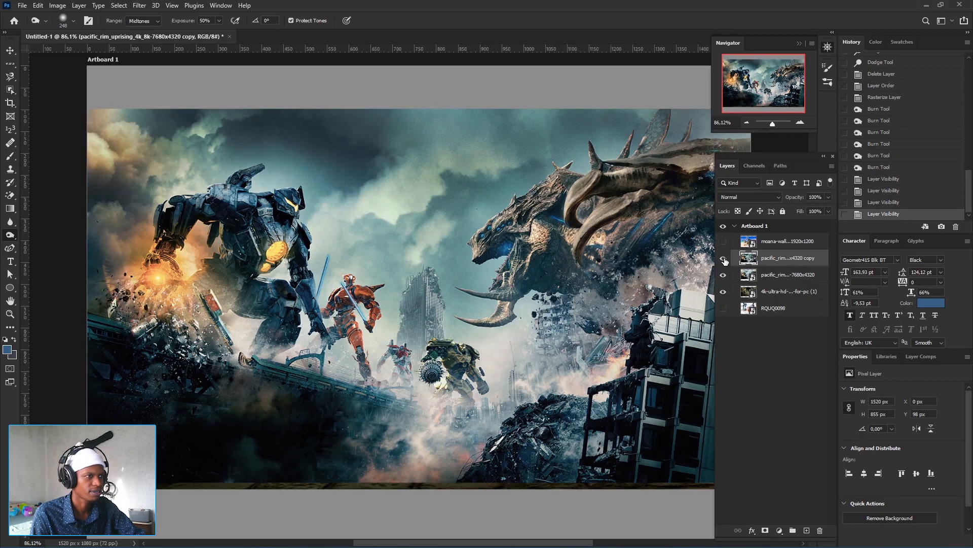
{"action": "left_click", "coordinate": [724, 260]}
{"action": "left_click", "coordinate": [724, 260]}
{"action": "left_click", "coordinate": [724, 260]}
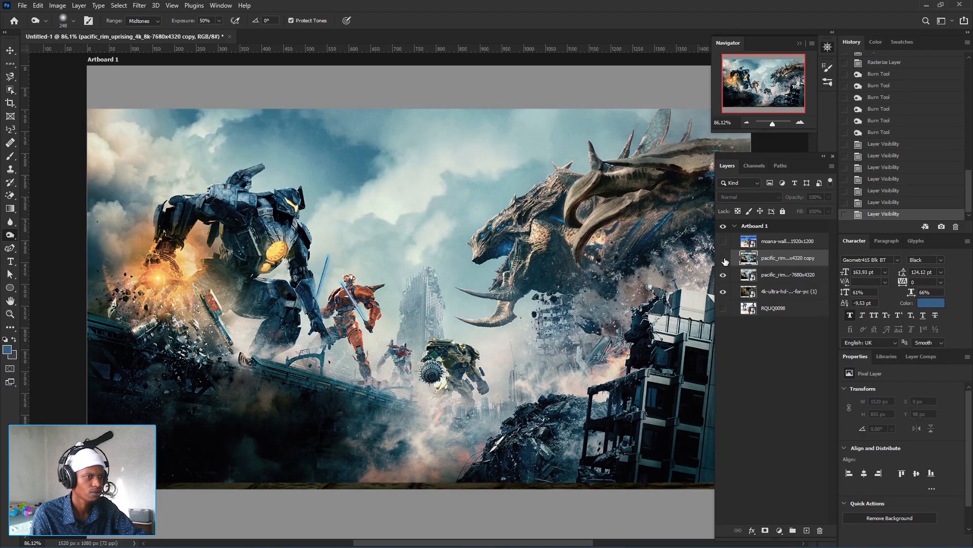
{"action": "left_click", "coordinate": [724, 260]}
{"action": "left_click", "coordinate": [724, 261]}
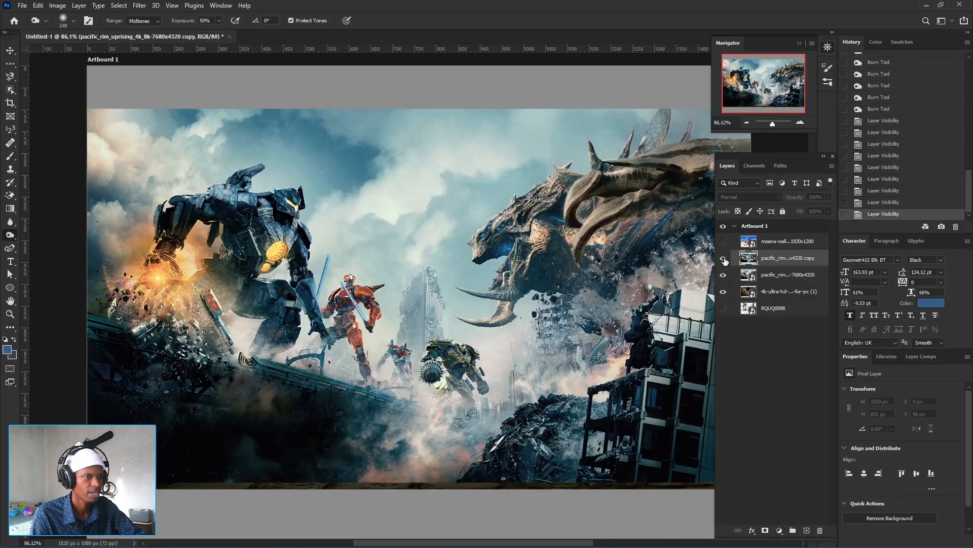
{"action": "left_click", "coordinate": [724, 260]}
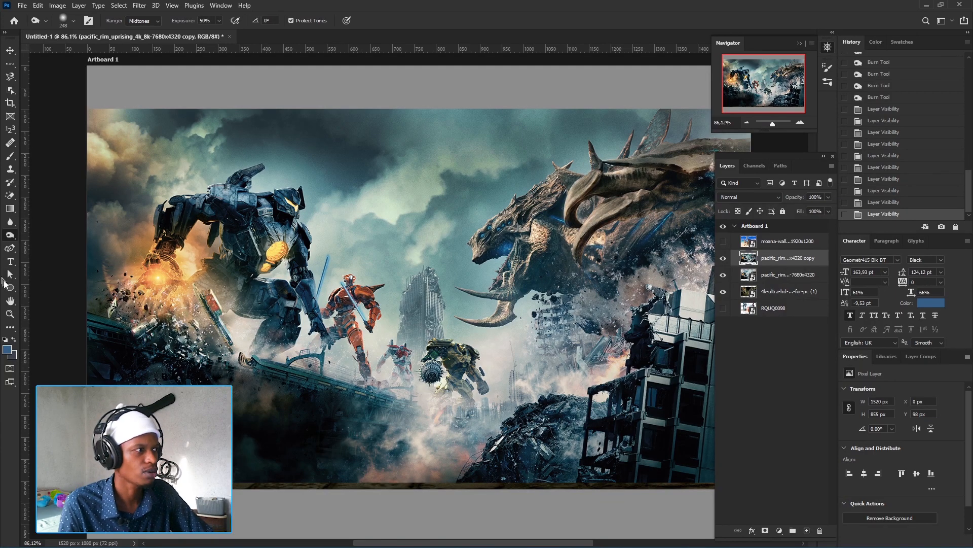
Step: Darken the horned monster's head, horns and back with Burn strokes on midtones at 50% exposure
{"action": "right_click", "coordinate": [15, 236]}
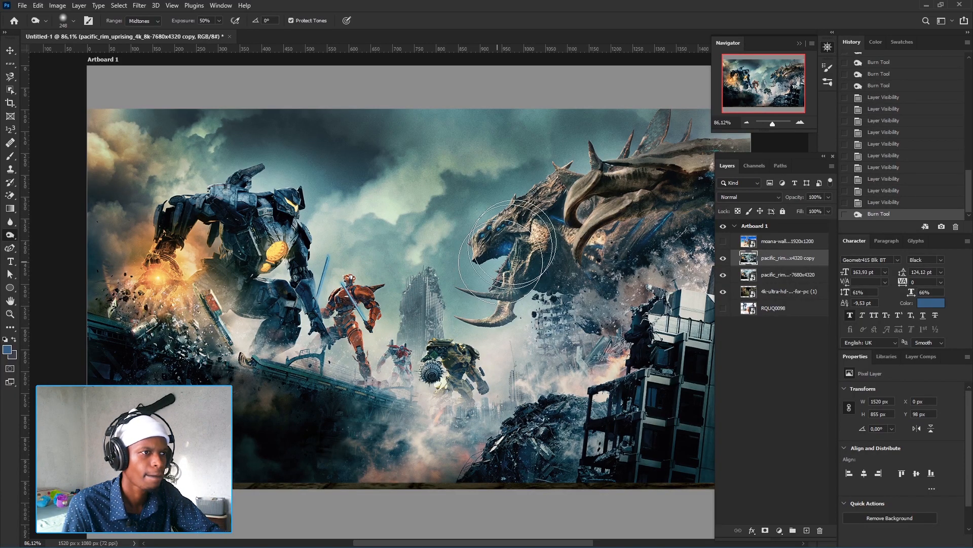
{"action": "mouse_move", "coordinate": [669, 182]}
{"action": "left_mouse_down"}
{"action": "mouse_move", "coordinate": [694, 189]}
{"action": "mouse_move", "coordinate": [535, 252]}
{"action": "mouse_move", "coordinate": [513, 236]}
{"action": "mouse_move", "coordinate": [685, 163]}
{"action": "mouse_move", "coordinate": [606, 185]}
{"action": "mouse_move", "coordinate": [507, 239]}
{"action": "mouse_move", "coordinate": [486, 304]}
{"action": "mouse_move", "coordinate": [586, 206]}
{"action": "left_mouse_up"}
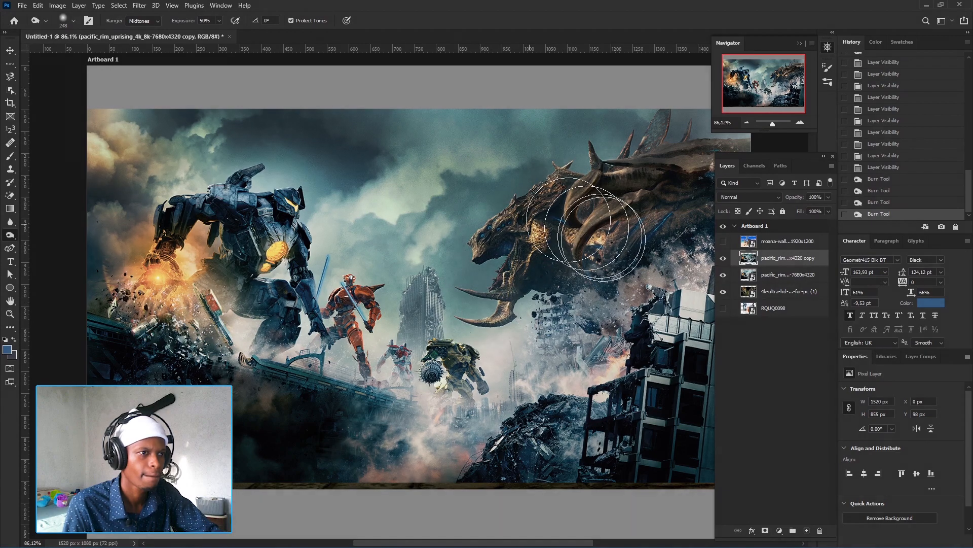